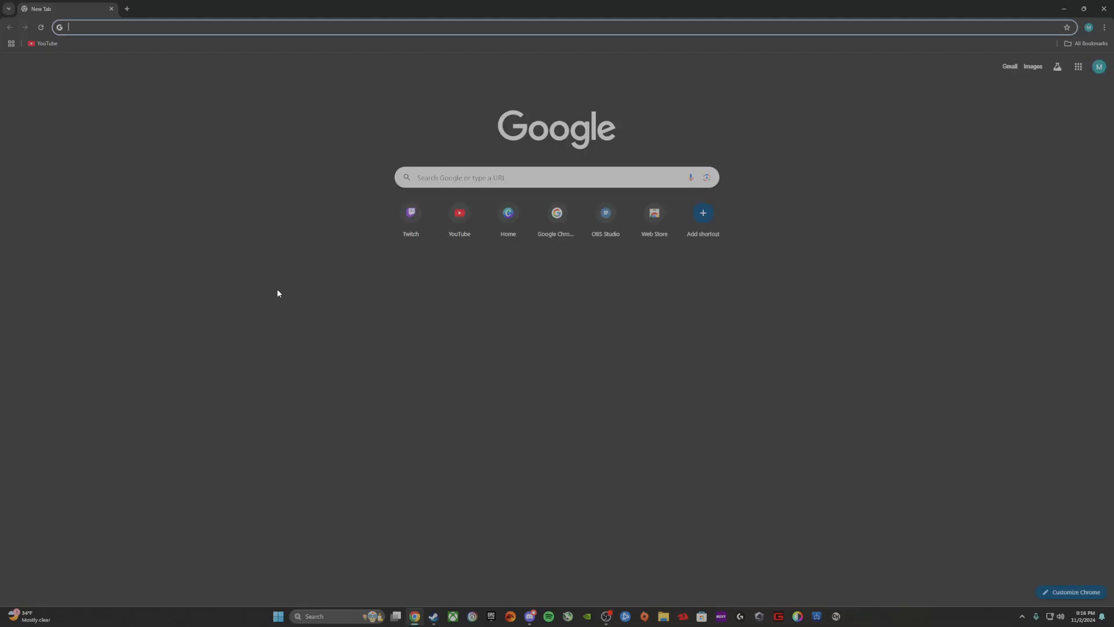
# Step: Search the web for "obs download" and open the official OBS download page
pyautogui.write('obs download')
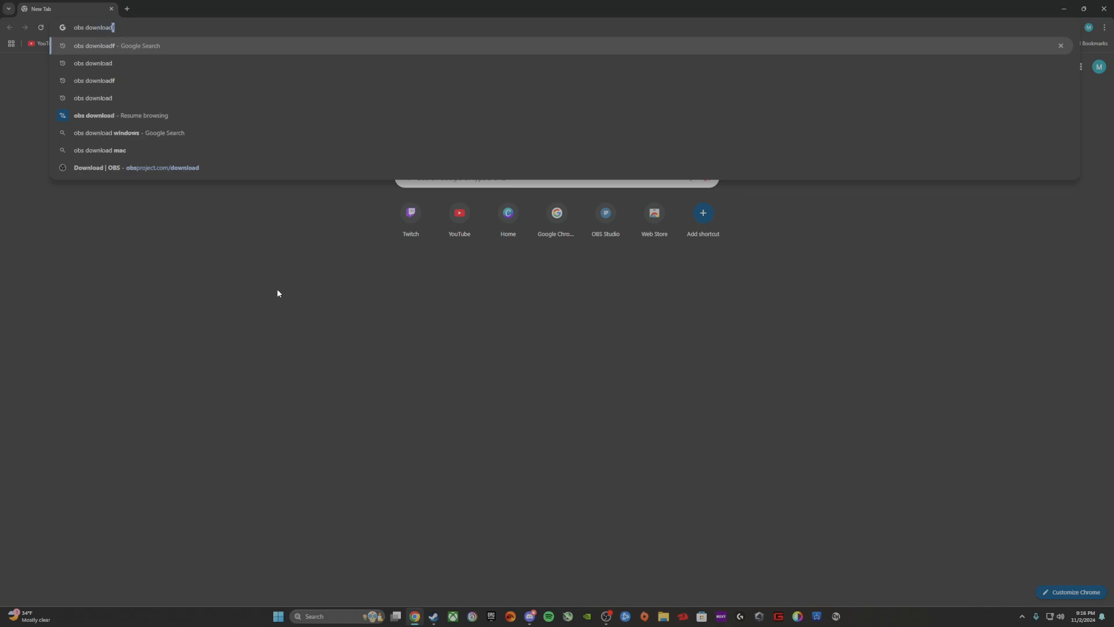
pyautogui.press('Return')
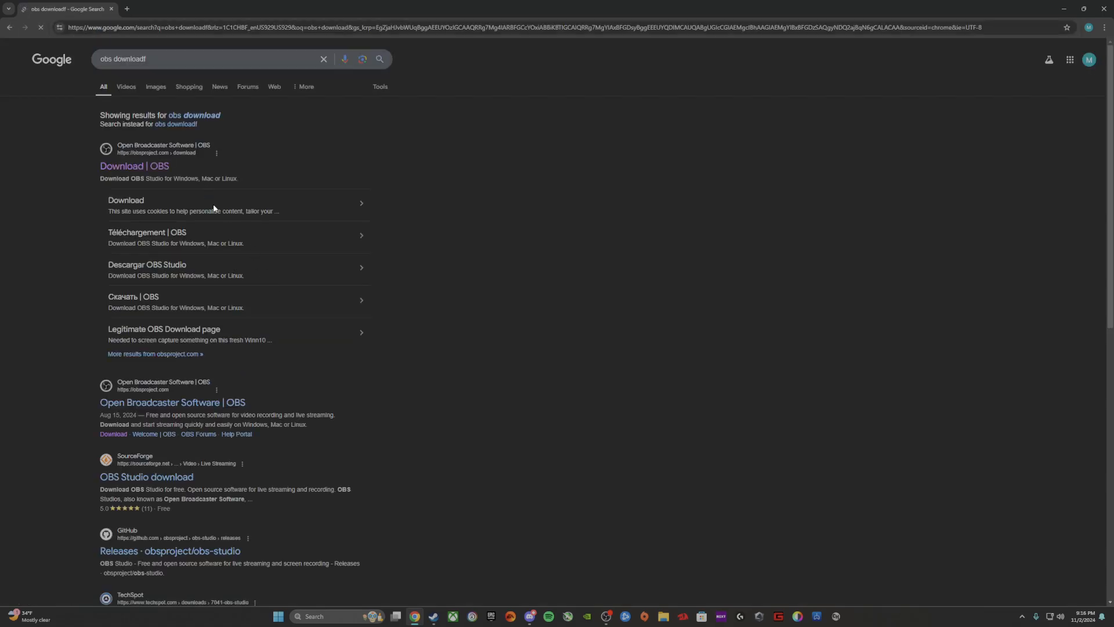
pyautogui.click(154, 167)
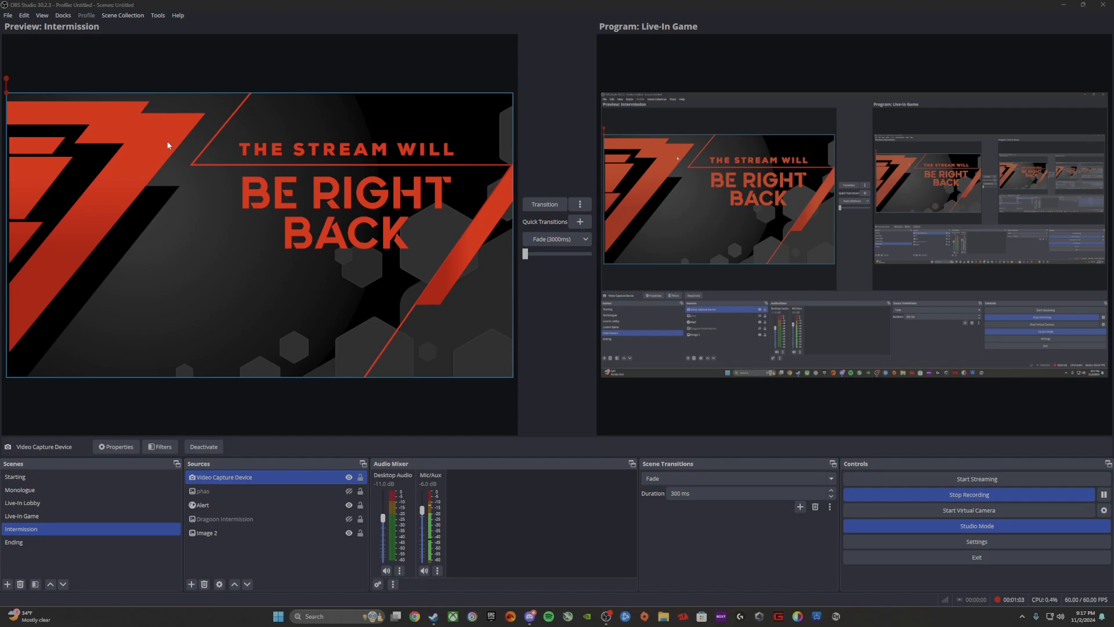
# Step: Switch the preview through several scenes, including Live-In Game, and return to Intermission
pyautogui.press('F1')
pyautogui.press('F2')
pyautogui.press('F5')
pyautogui.press('F4')
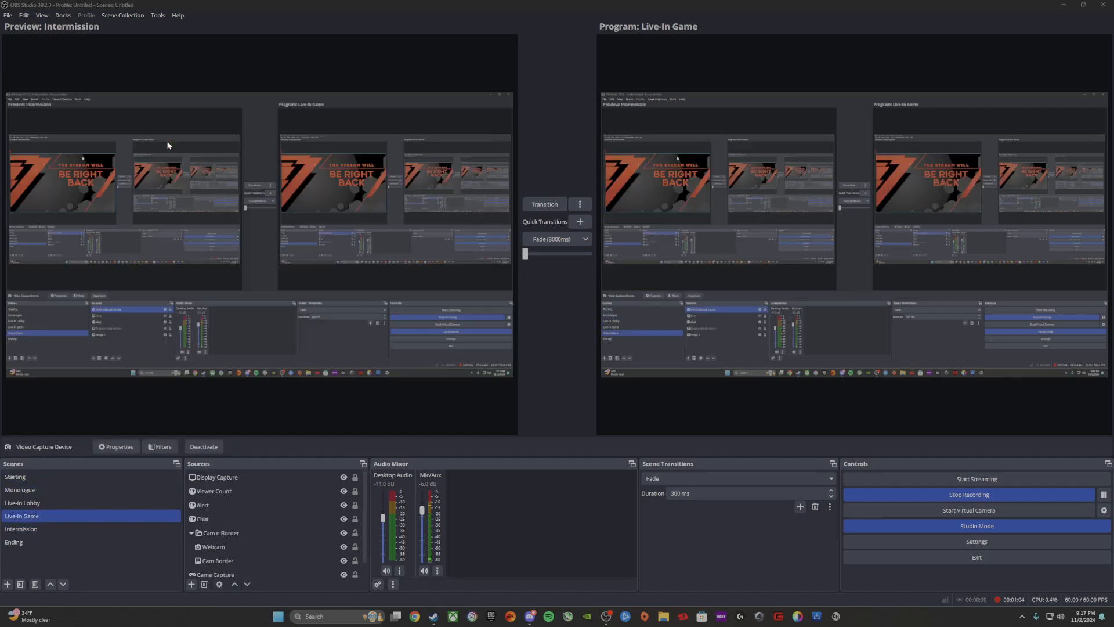
pyautogui.press('F5')
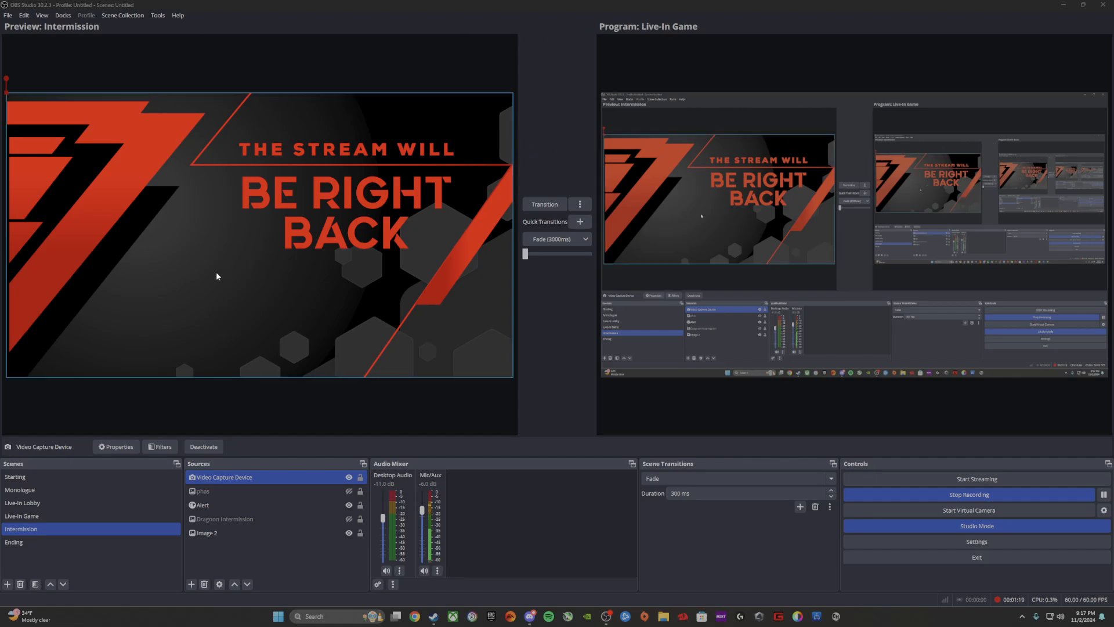
# Step: Remove the Video Capture Device source from the Intermission scene
pyautogui.click(204, 583)
pyautogui.click(599, 313)
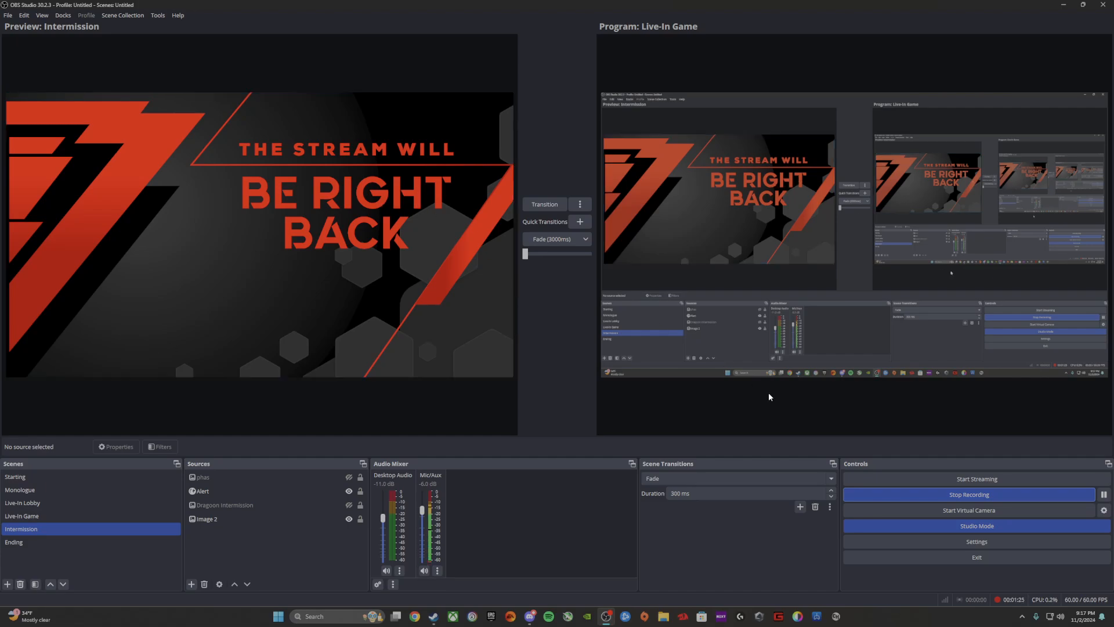
# Step: Review the streaming services in the stream settings, select YouTube - RTMPS as an example, and leave without keeping the change
pyautogui.click(956, 543)
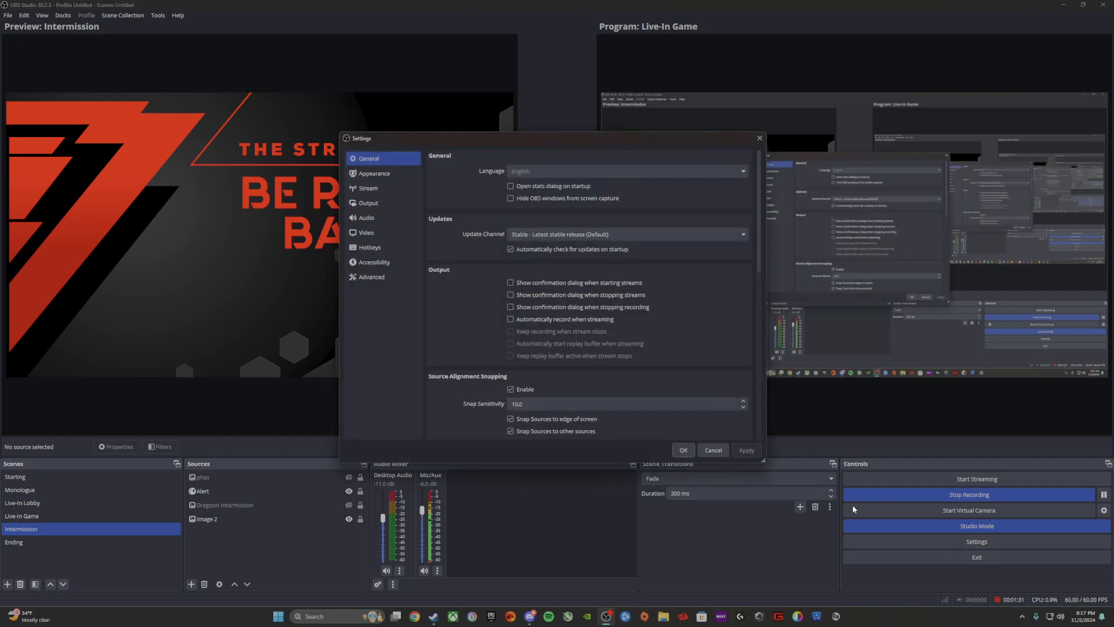
pyautogui.click(376, 192)
pyautogui.click(543, 158)
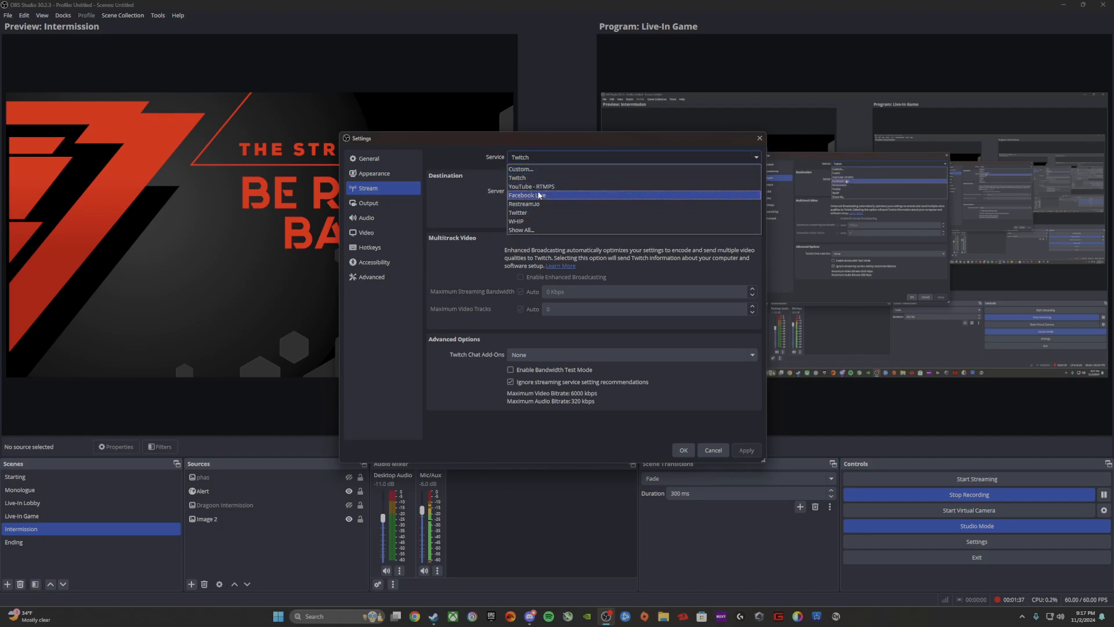
pyautogui.click(537, 149)
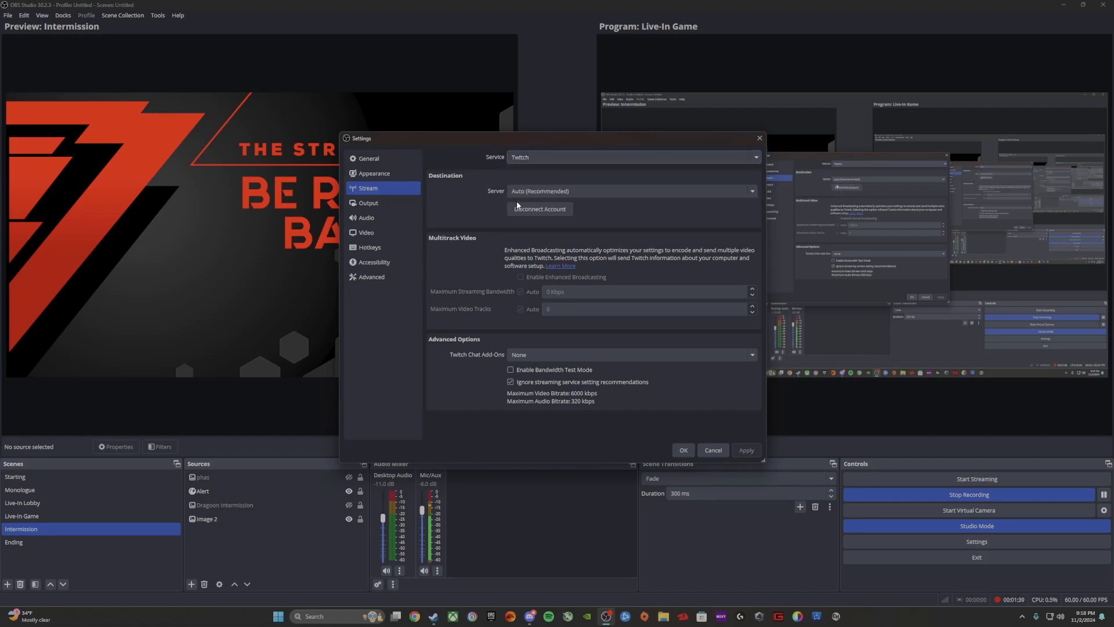
pyautogui.click(533, 158)
pyautogui.click(531, 186)
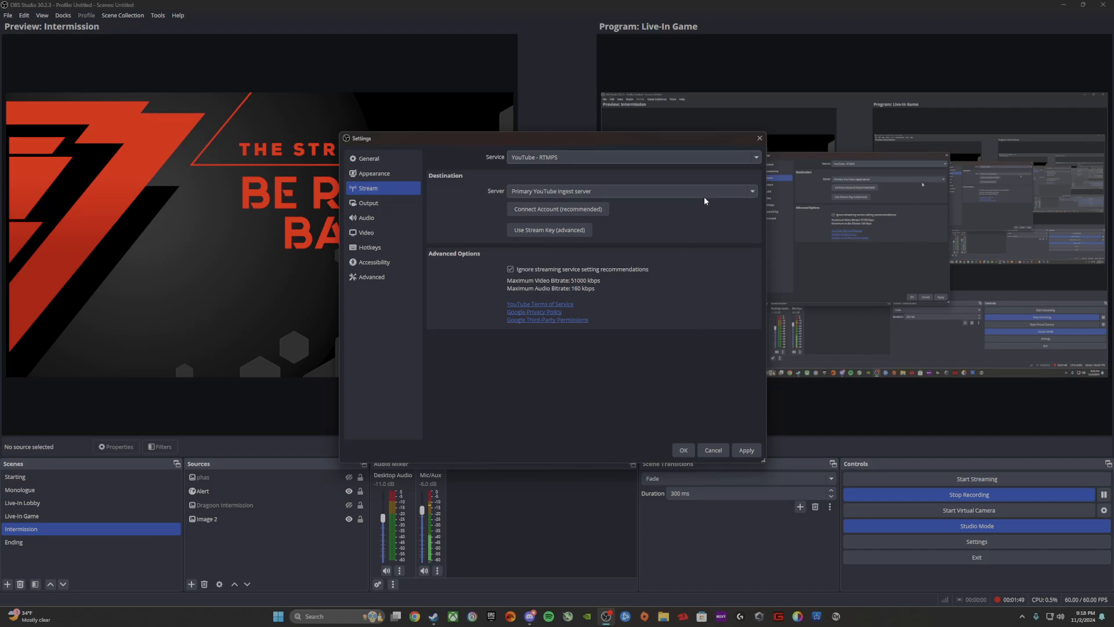
pyautogui.click(758, 144)
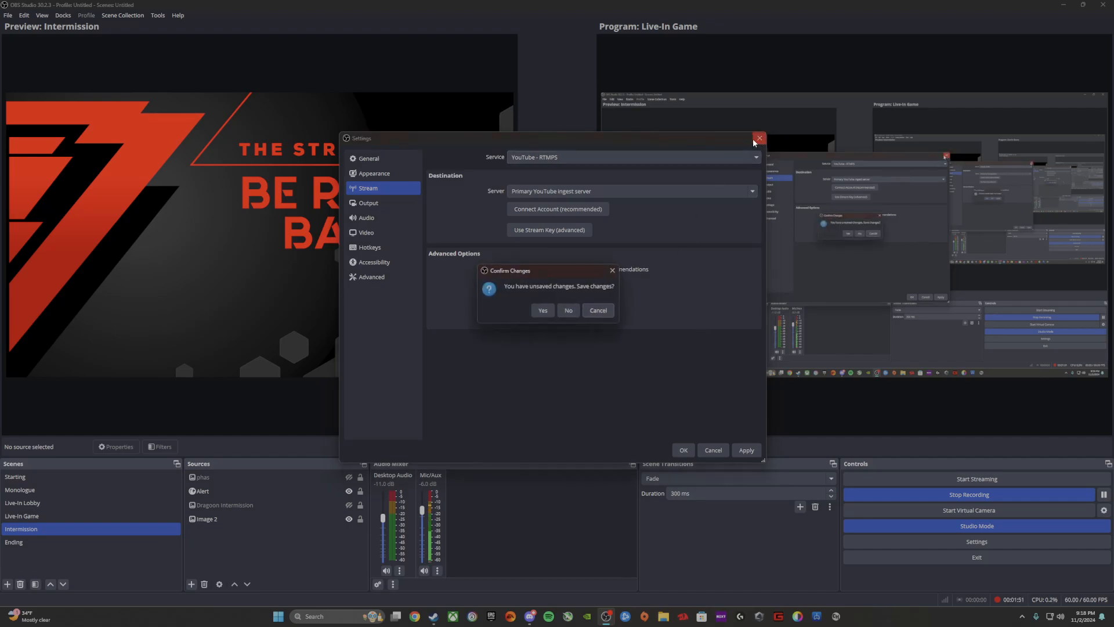
pyautogui.click(547, 311)
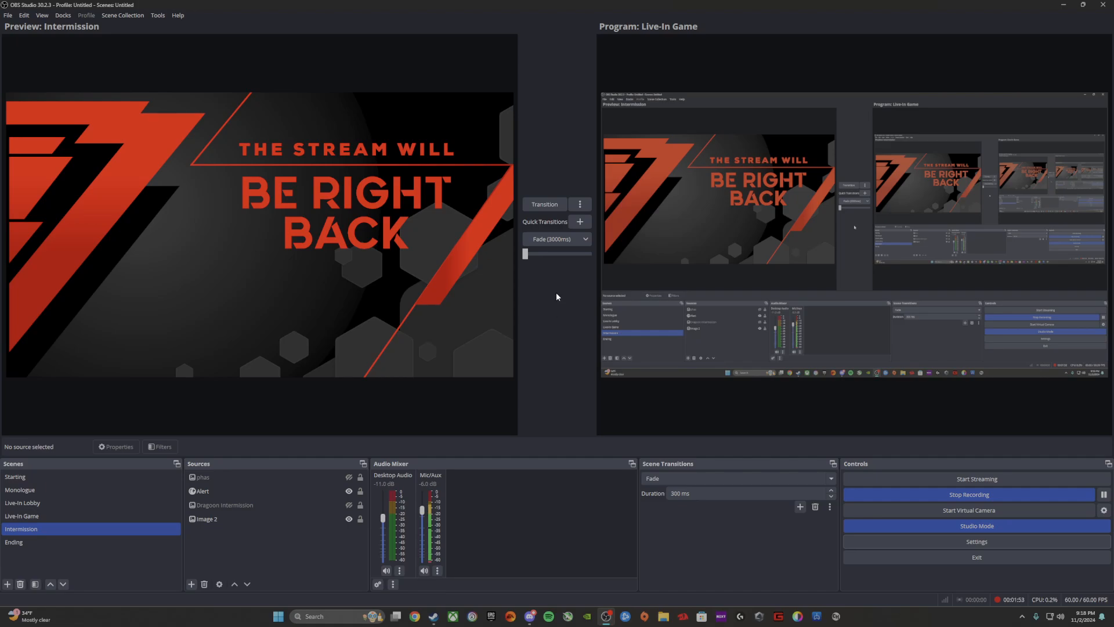
# Step: Show the Chat and Stream Information docks to view their contents, and close both again
pyautogui.click(63, 18)
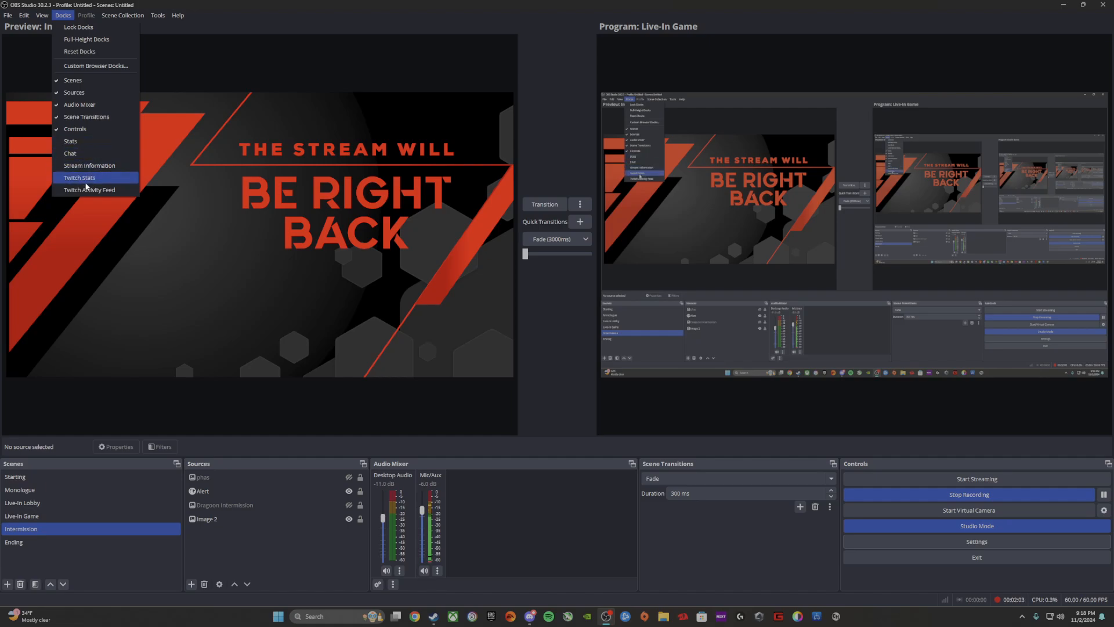
pyautogui.click(73, 155)
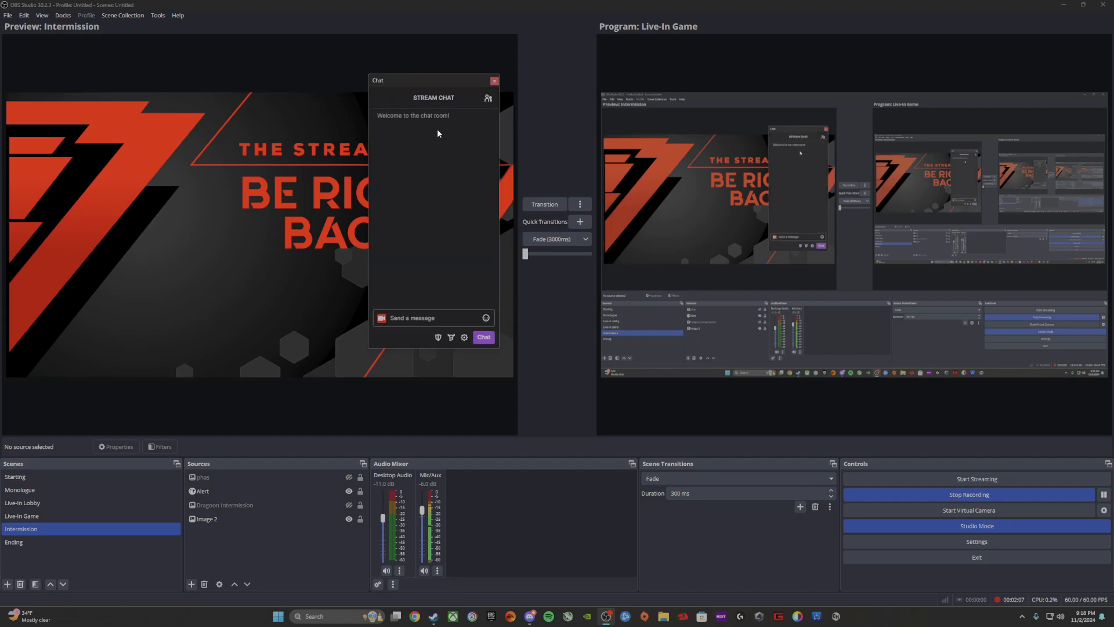
pyautogui.click(62, 15)
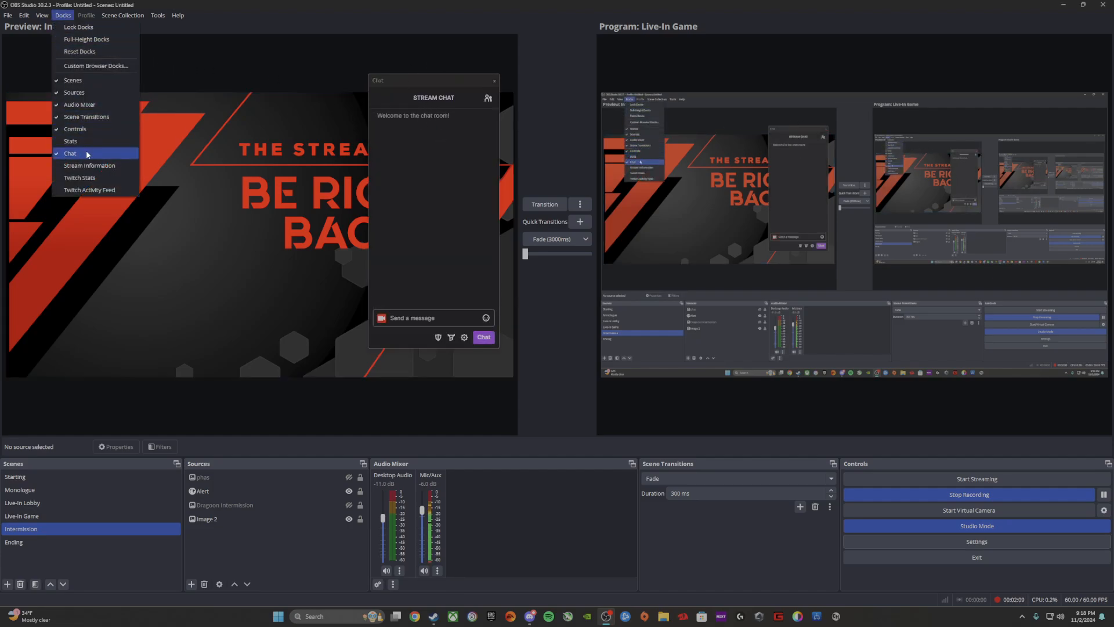
pyautogui.click(90, 171)
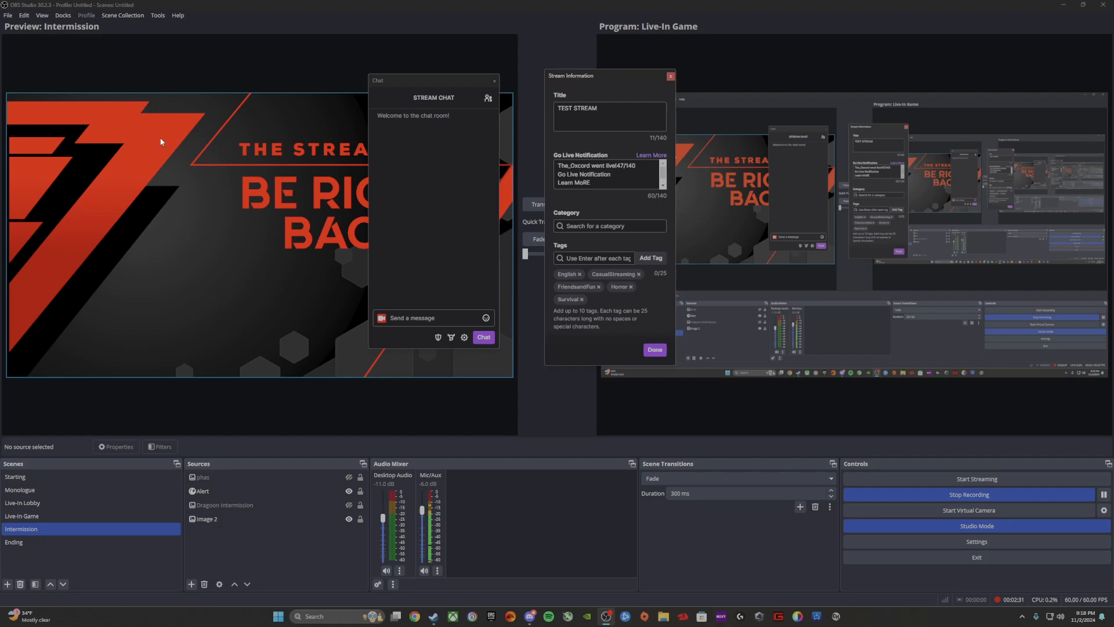
pyautogui.click(494, 81)
pyautogui.click(666, 76)
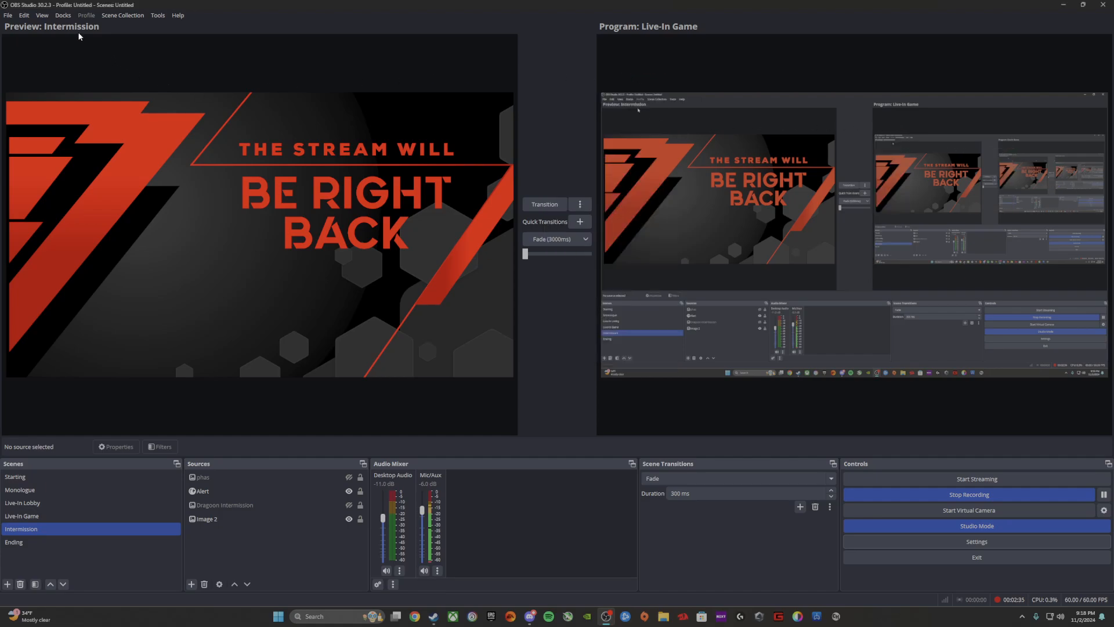
pyautogui.click(63, 15)
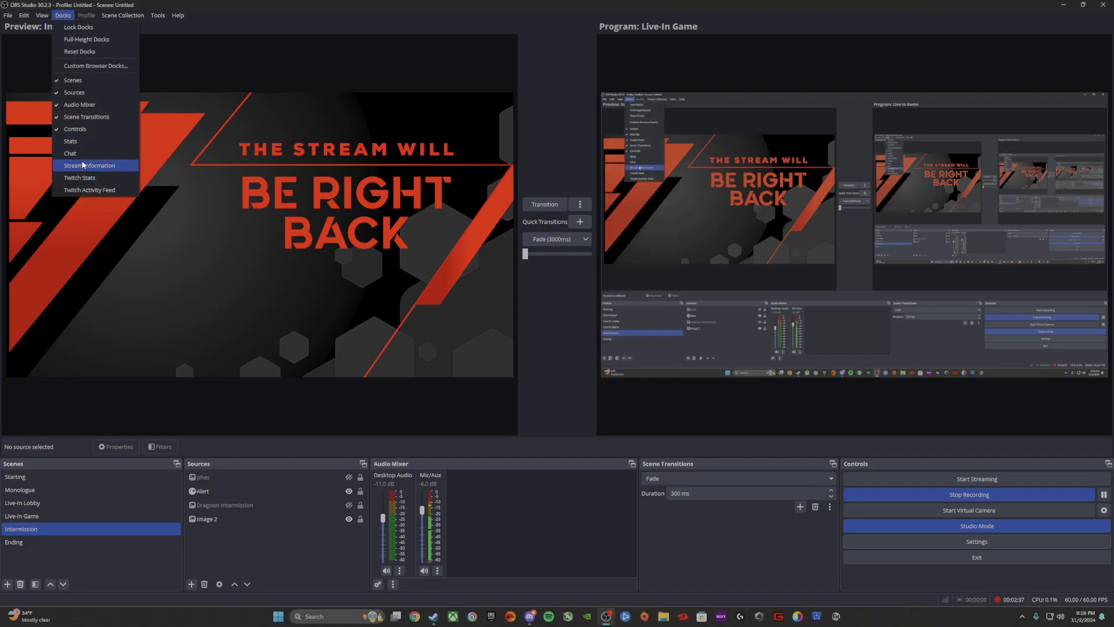
pyautogui.click(378, 27)
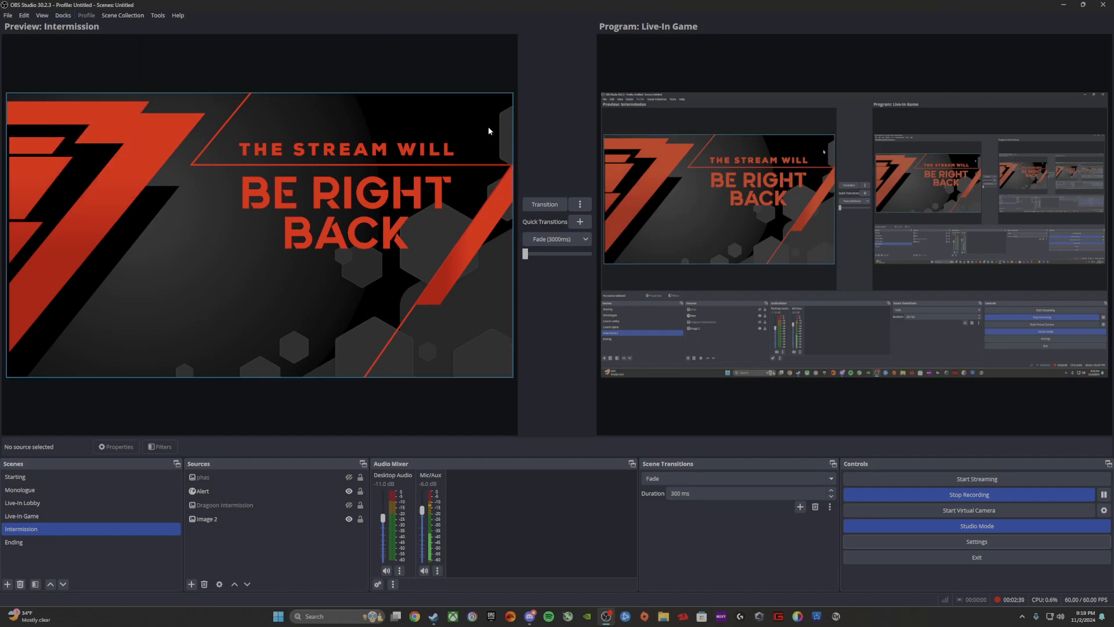
# Step: Open the output settings after checking which service the stream settings use
pyautogui.click(971, 542)
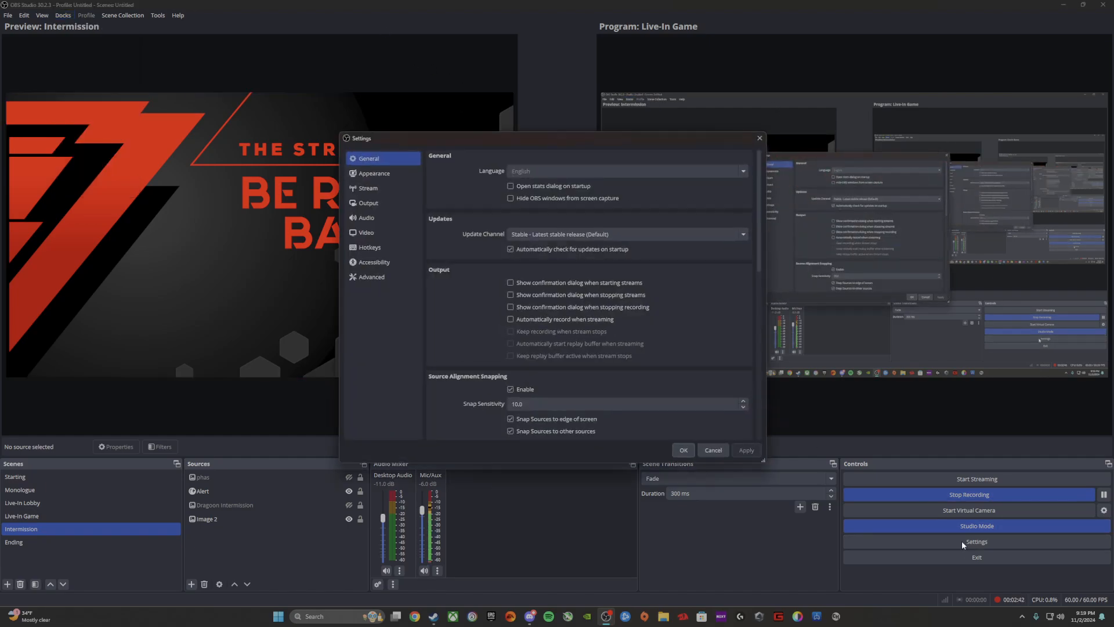
pyautogui.click(368, 188)
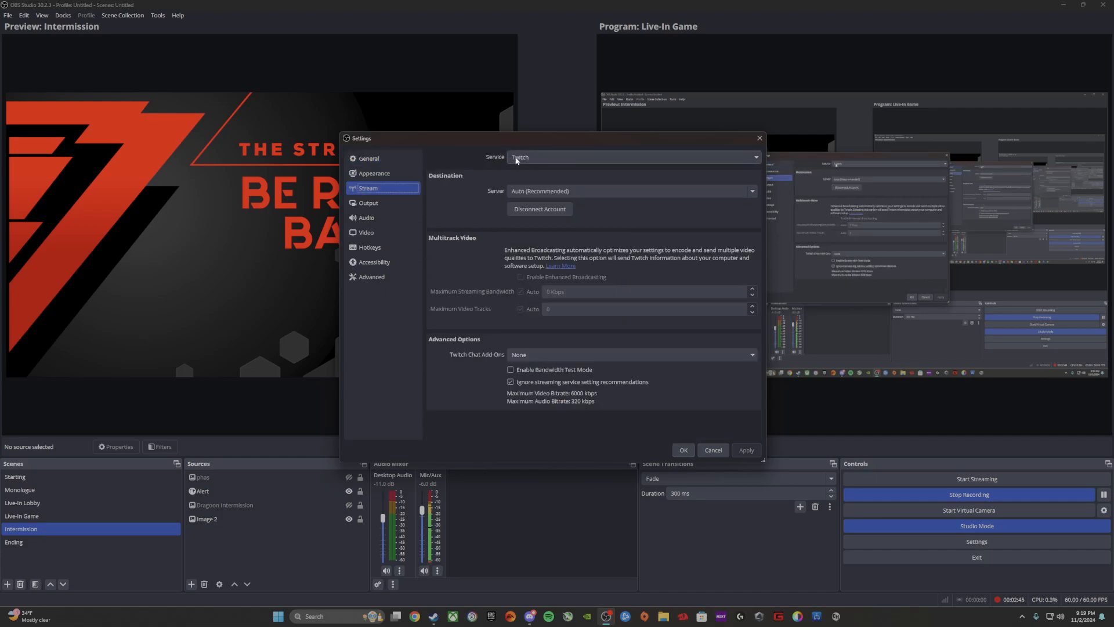
pyautogui.click(362, 204)
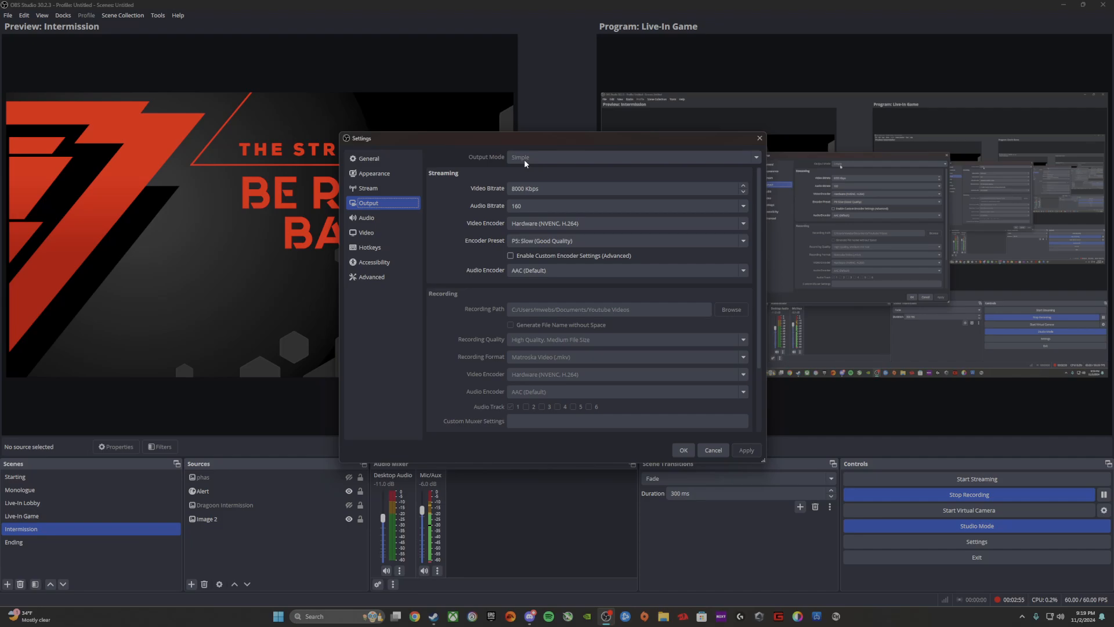
# Step: Set the streaming video bitrate to 6000 Kbps and check the available video encoders
pyautogui.click(520, 188)
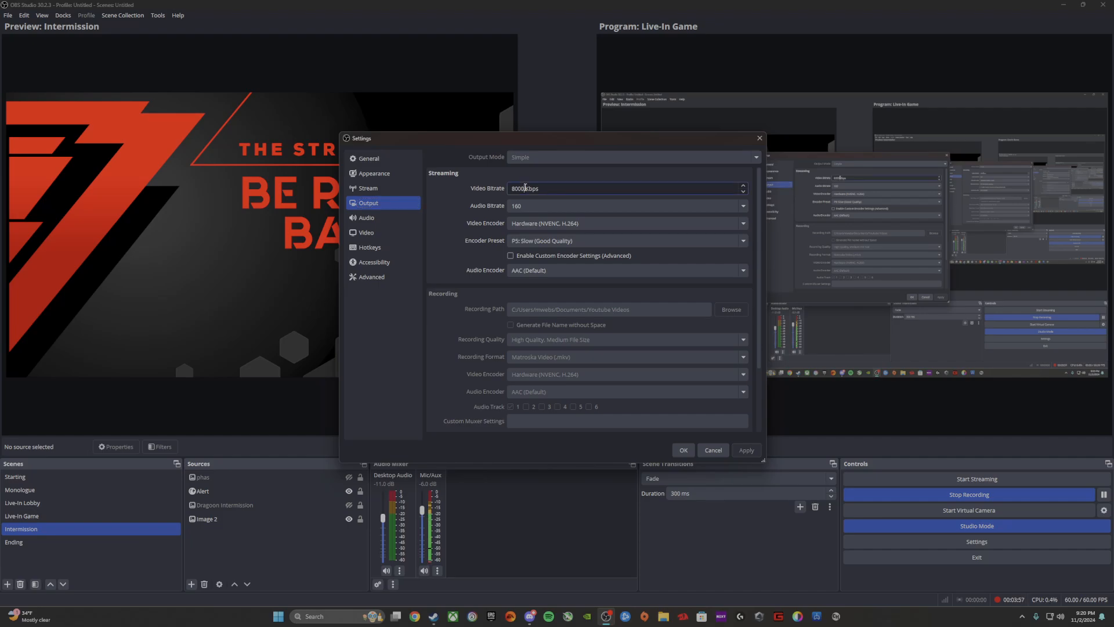
pyautogui.moveTo(525, 188); pyautogui.dragTo(511, 189)
pyautogui.write('45')
pyautogui.write('00')
pyautogui.press('BackSpace')
pyautogui.press('BackSpace')
pyautogui.press('BackSpace')
pyautogui.write('6000')
pyautogui.click(542, 225)
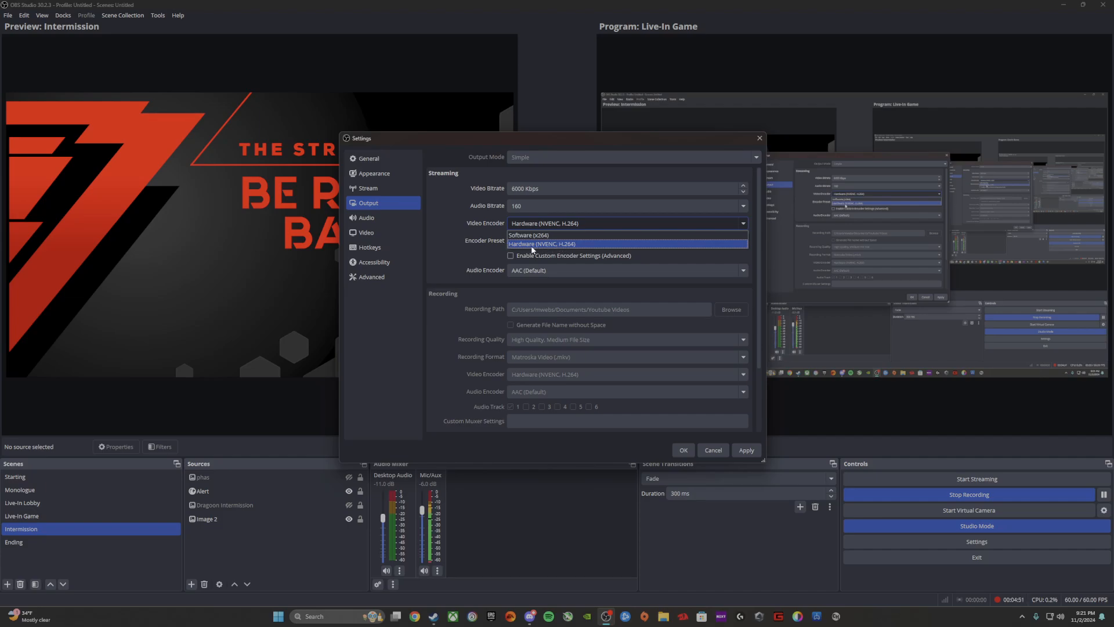
pyautogui.click(426, 238)
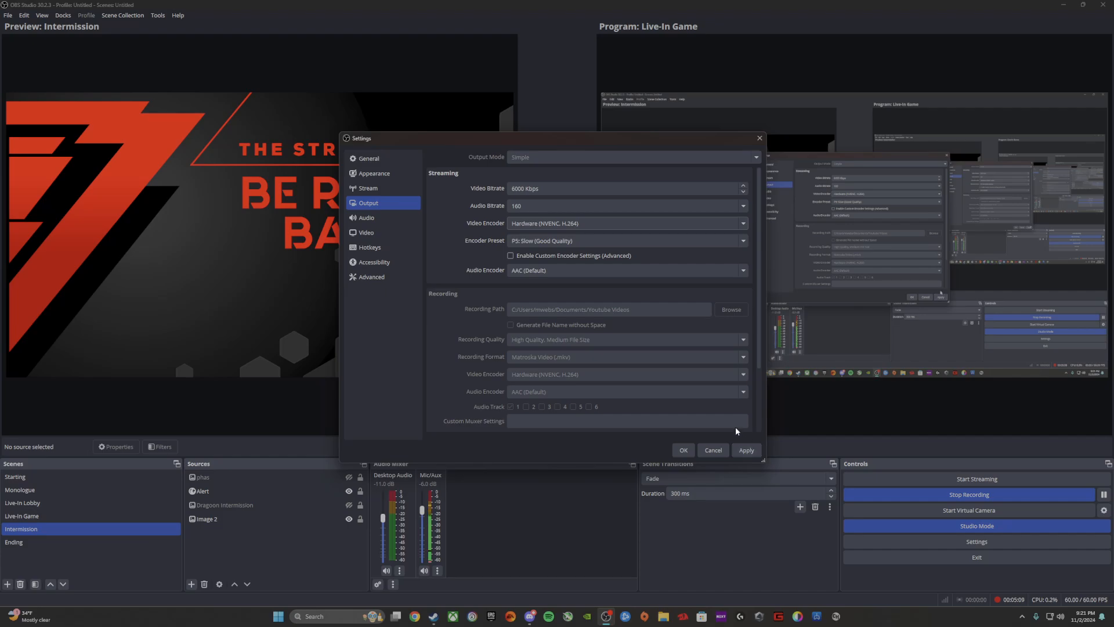
# Step: Set the streaming video bitrate to 4500 Kbps and apply the output settings
pyautogui.doubleClick(517, 188)
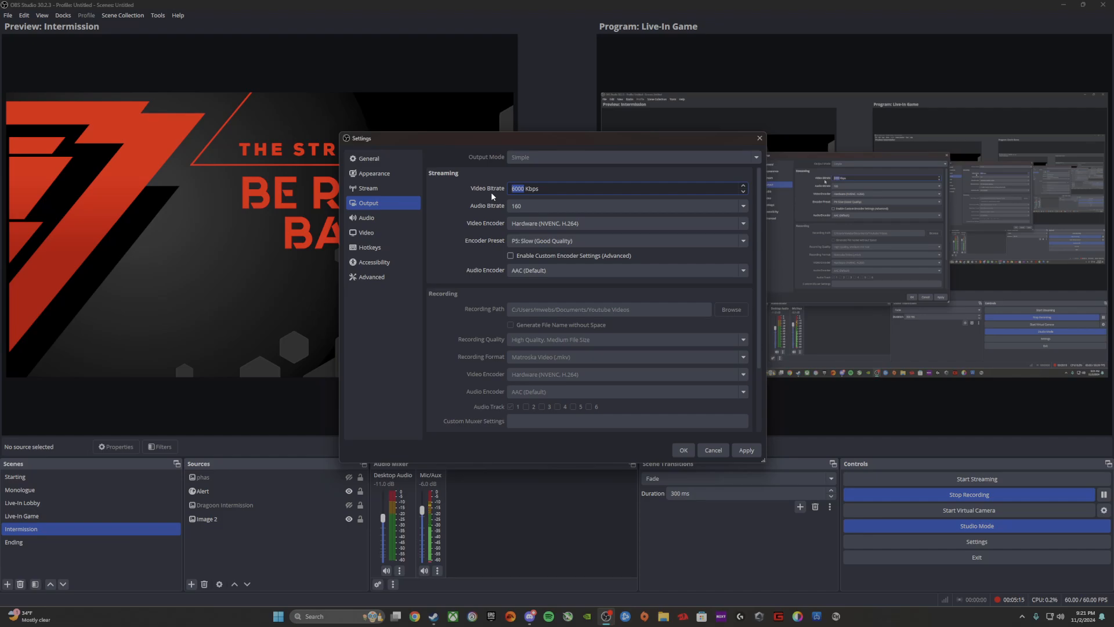
pyautogui.write('4500')
pyautogui.click(753, 455)
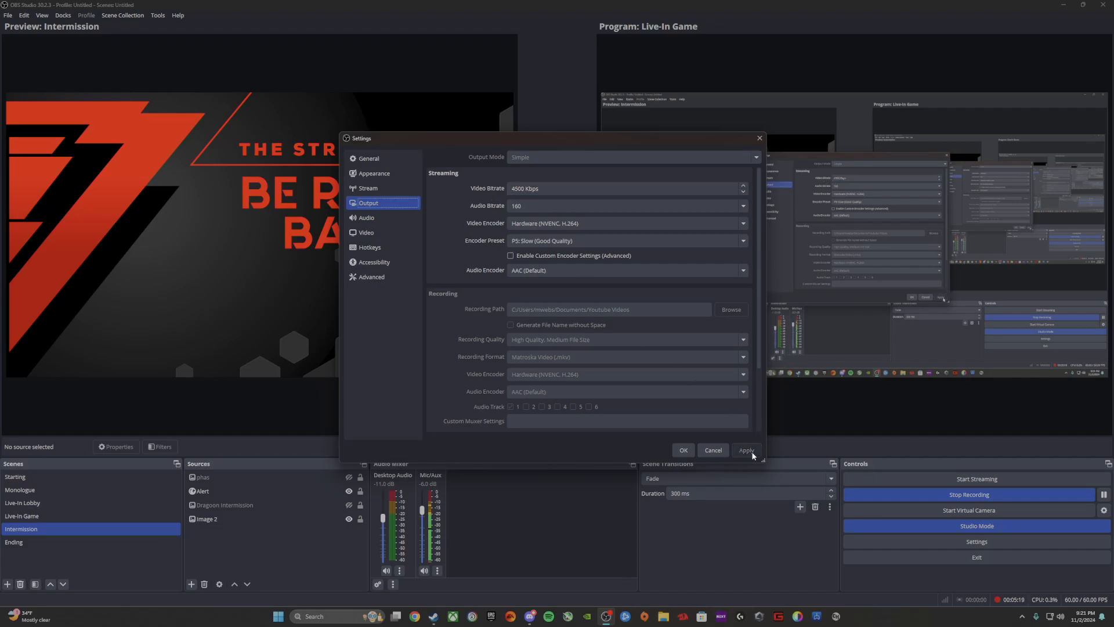
# Step: Open the audio settings and move the settings window clear of the audio mixer
pyautogui.click(372, 217)
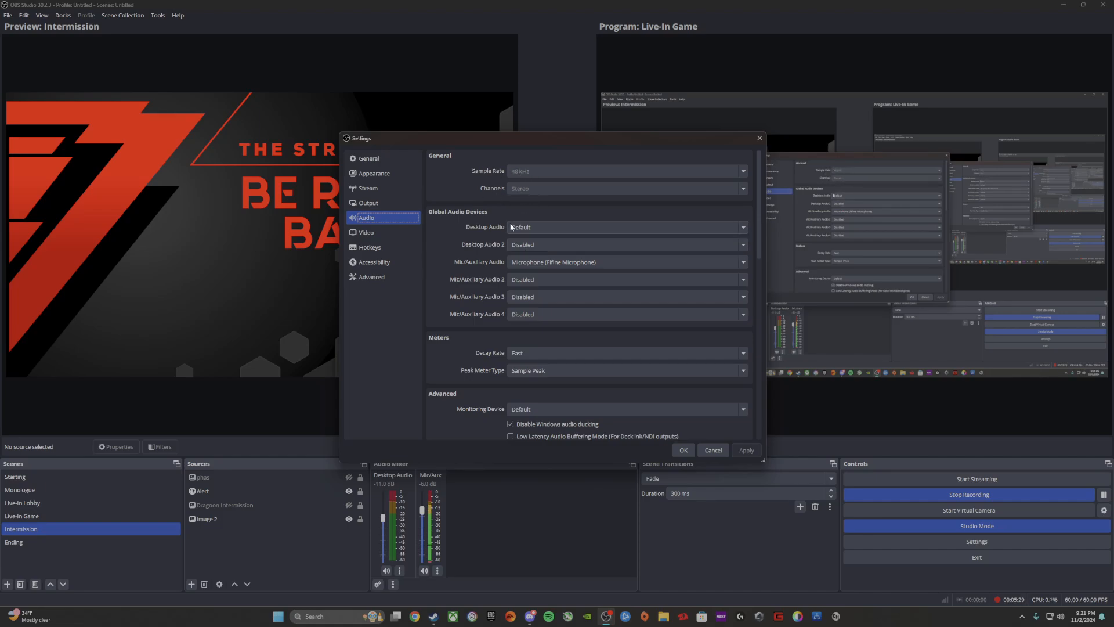
pyautogui.moveTo(563, 137); pyautogui.dragTo(567, 93)
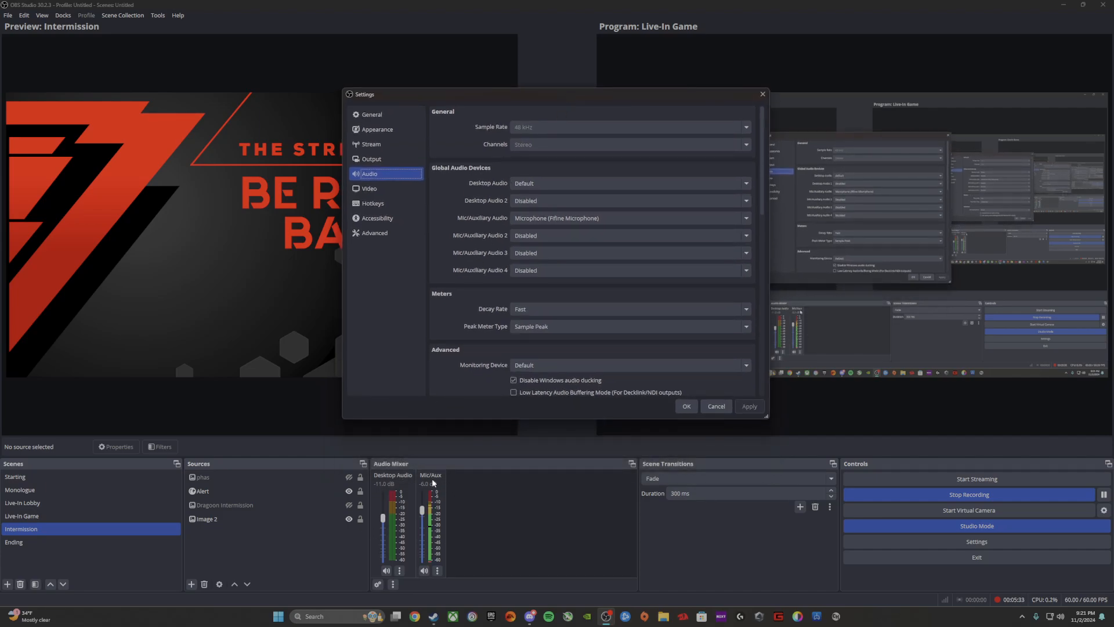
pyautogui.moveTo(592, 96); pyautogui.dragTo(502, 67)
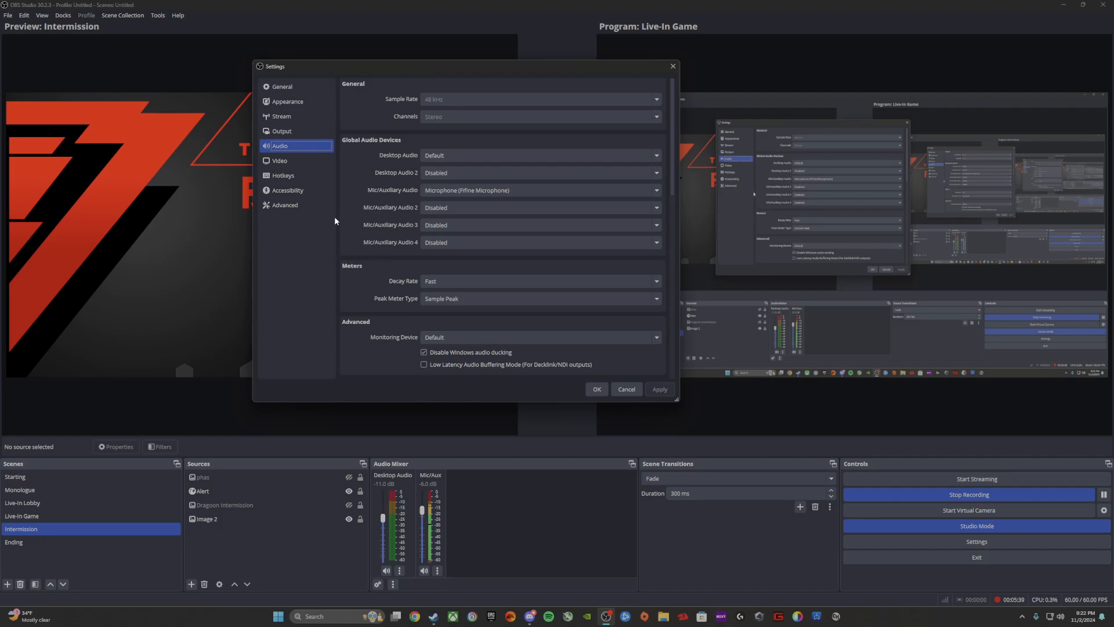
pyautogui.moveTo(449, 72); pyautogui.dragTo(458, 60)
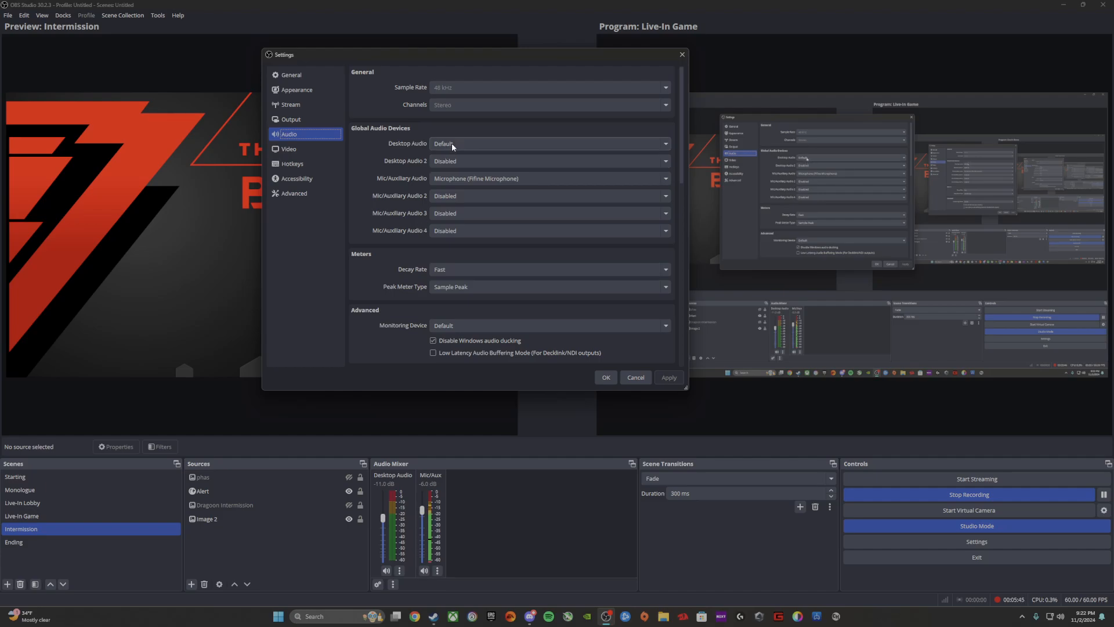
# Step: Examine the device choices for the Mic/Auxiliary inputs in the audio settings
pyautogui.click(473, 179)
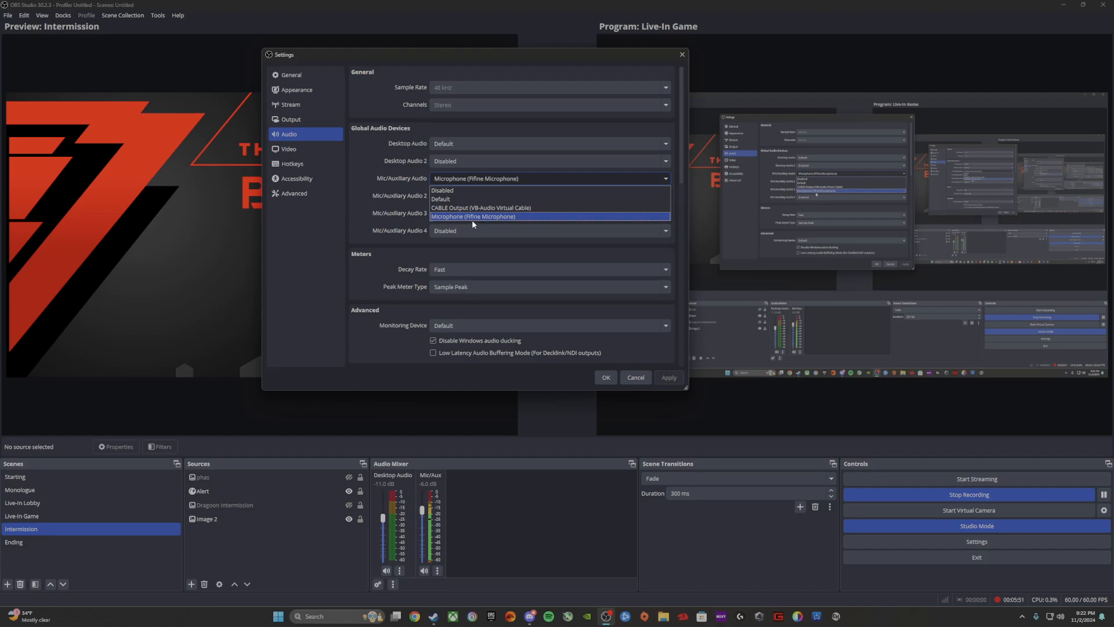
pyautogui.click(360, 180)
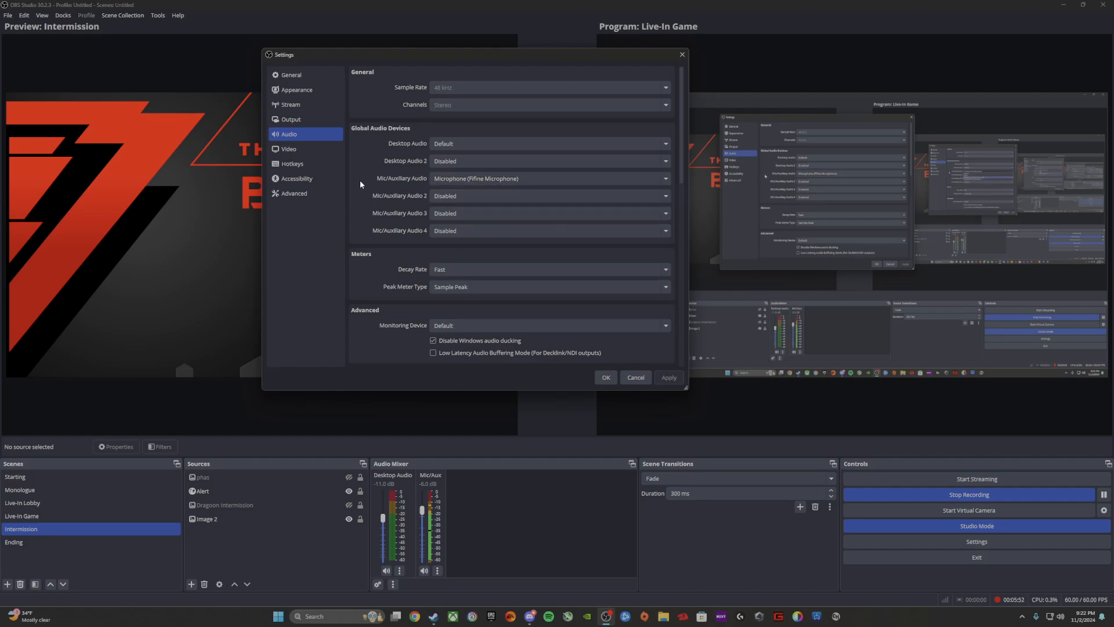
pyautogui.click(447, 196)
pyautogui.click(330, 194)
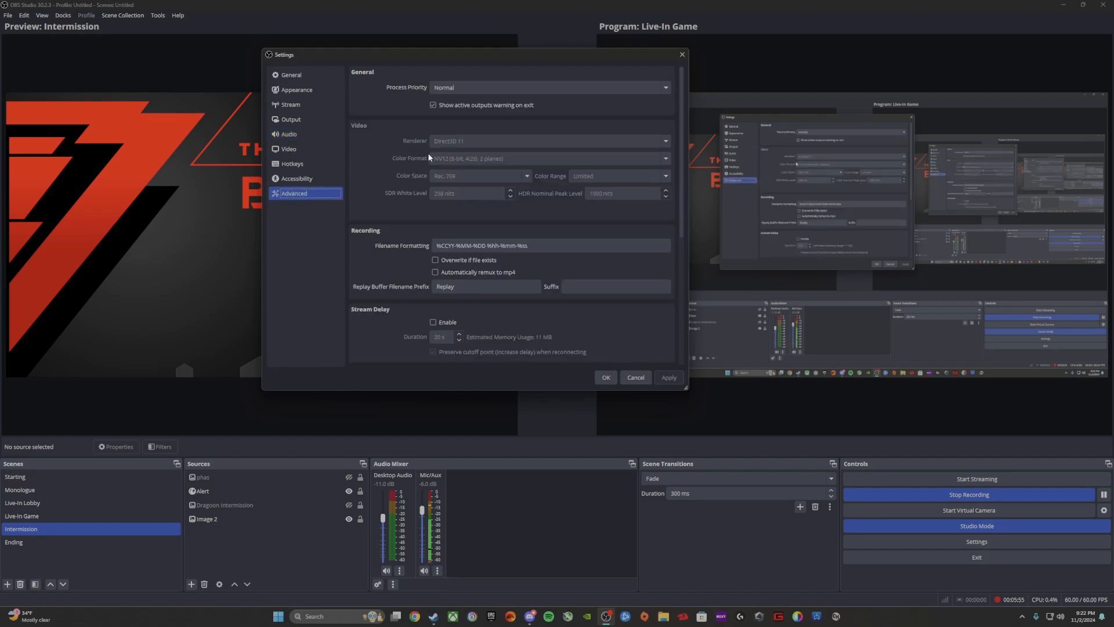
pyautogui.click(309, 133)
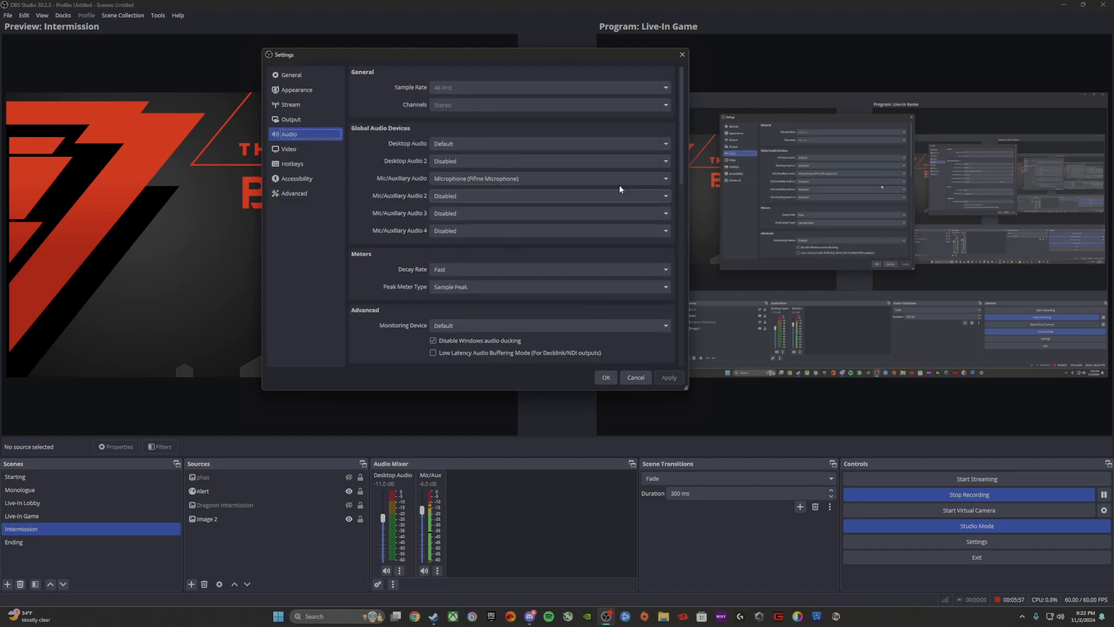
# Step: Review the base resolution, output resolution and FPS in the video settings, then close the settings
pyautogui.moveTo(613, 55); pyautogui.dragTo(461, 41)
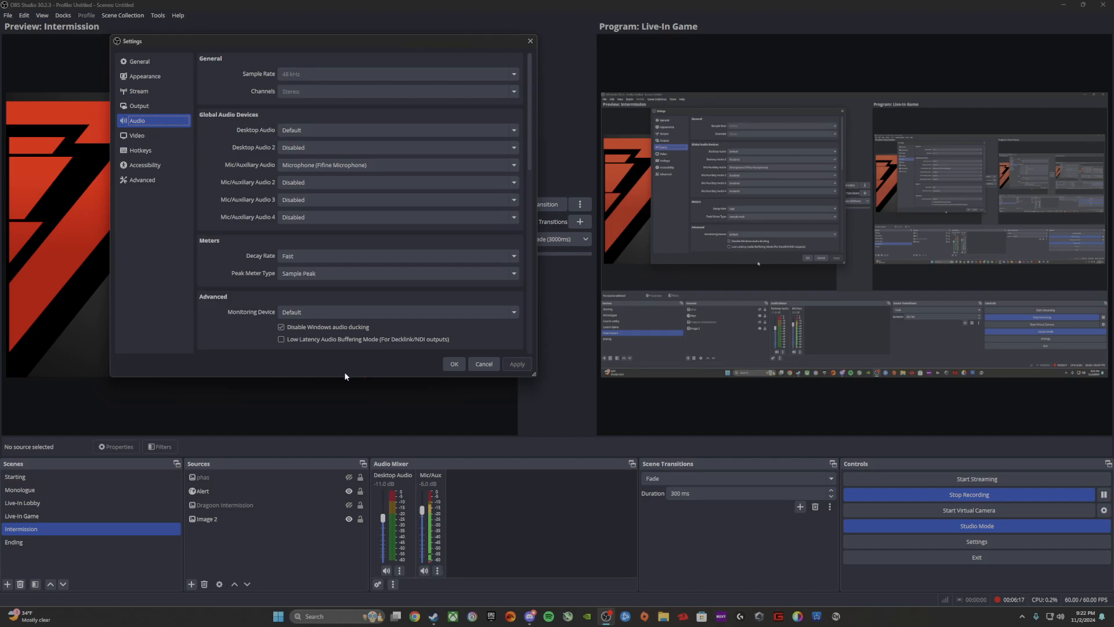
pyautogui.moveTo(319, 46); pyautogui.dragTo(476, 70)
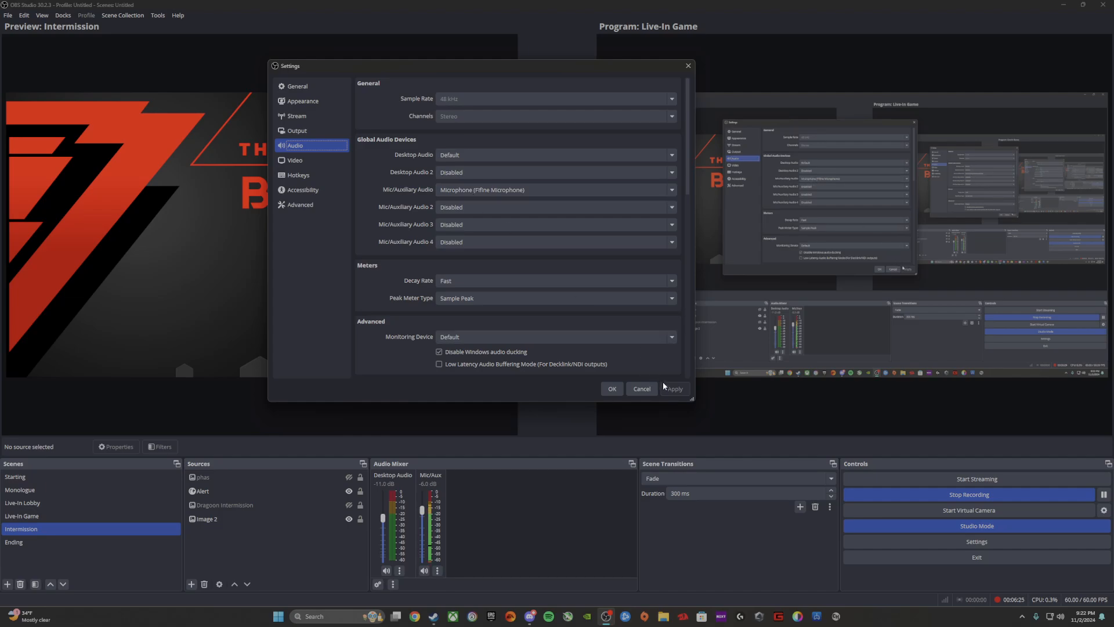
pyautogui.click(290, 161)
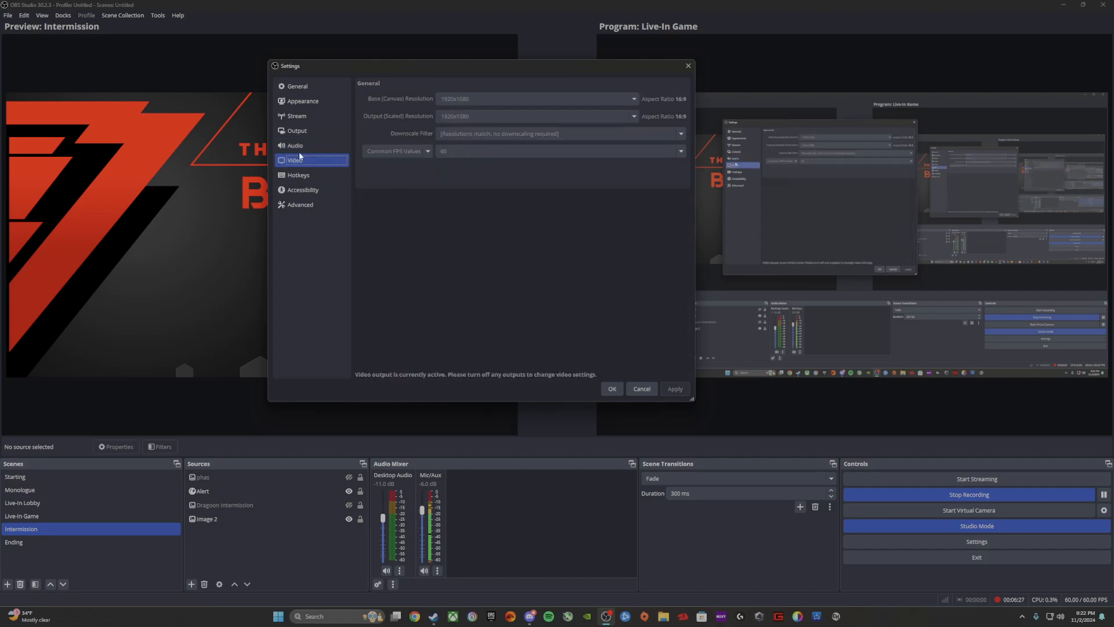
pyautogui.moveTo(487, 68); pyautogui.dragTo(520, 235)
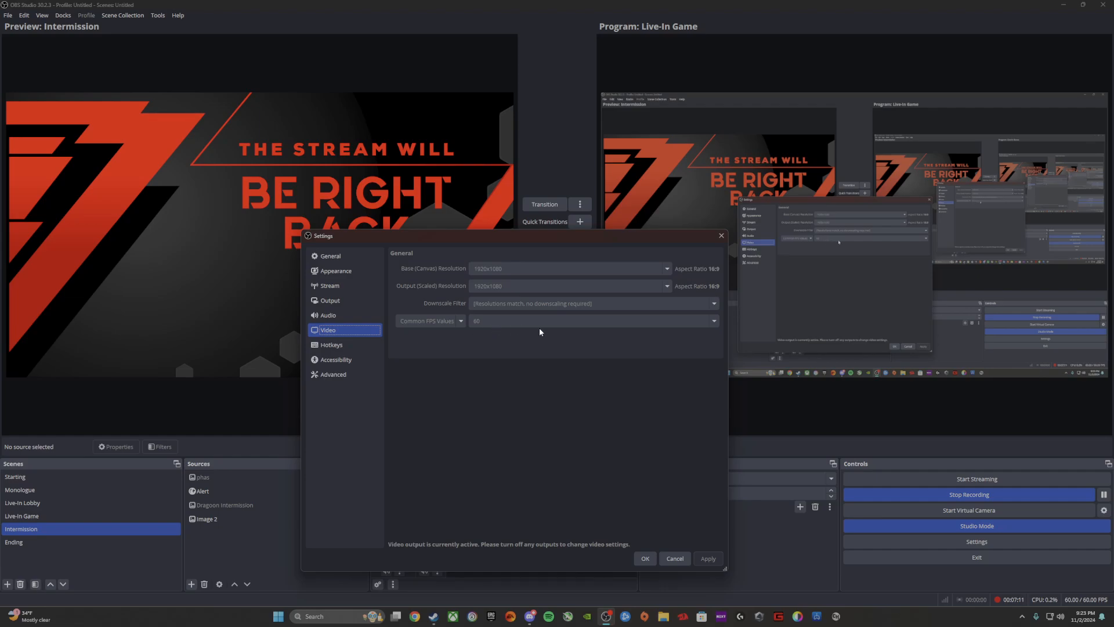
pyautogui.click(721, 236)
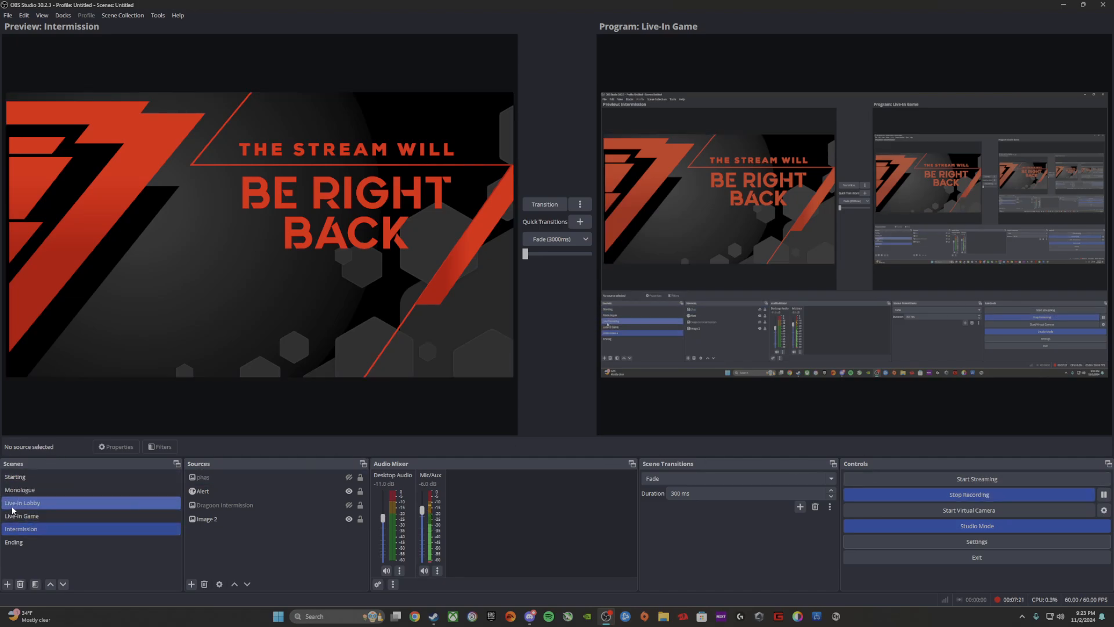
# Step: Look through the existing scenes from Starting to Ending to see how each one is laid out
pyautogui.click(46, 479)
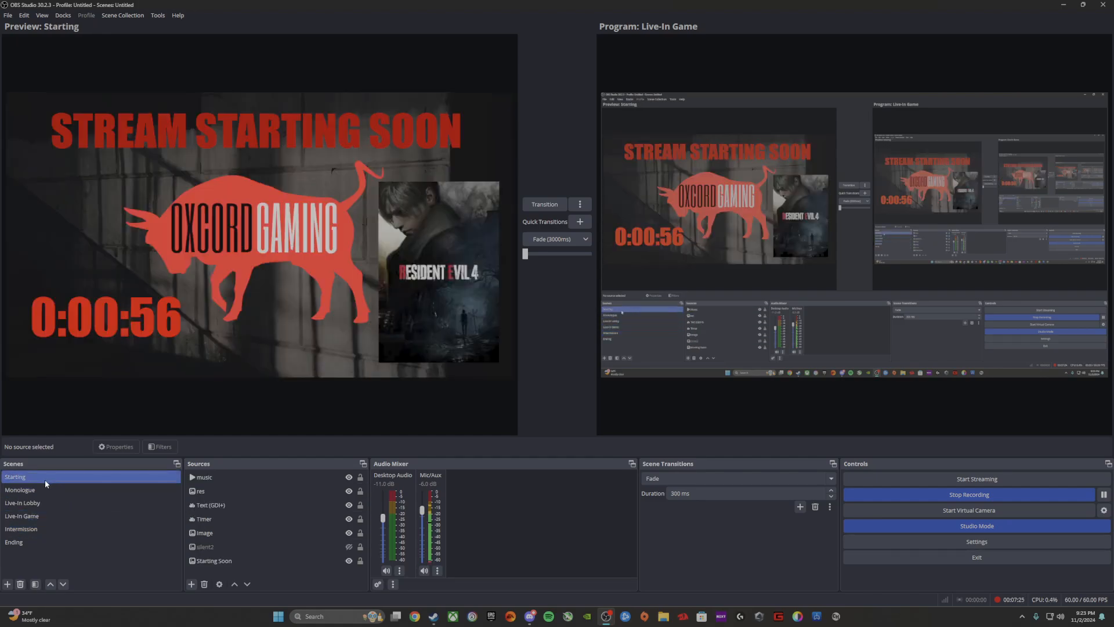
pyautogui.click(37, 490)
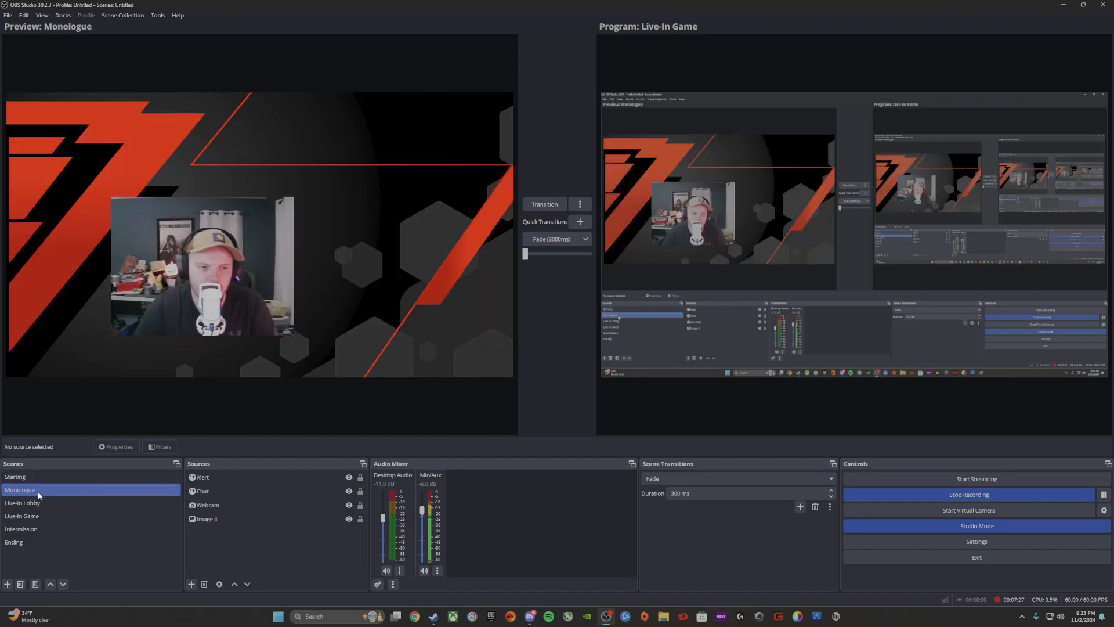
pyautogui.click(37, 501)
pyautogui.click(35, 516)
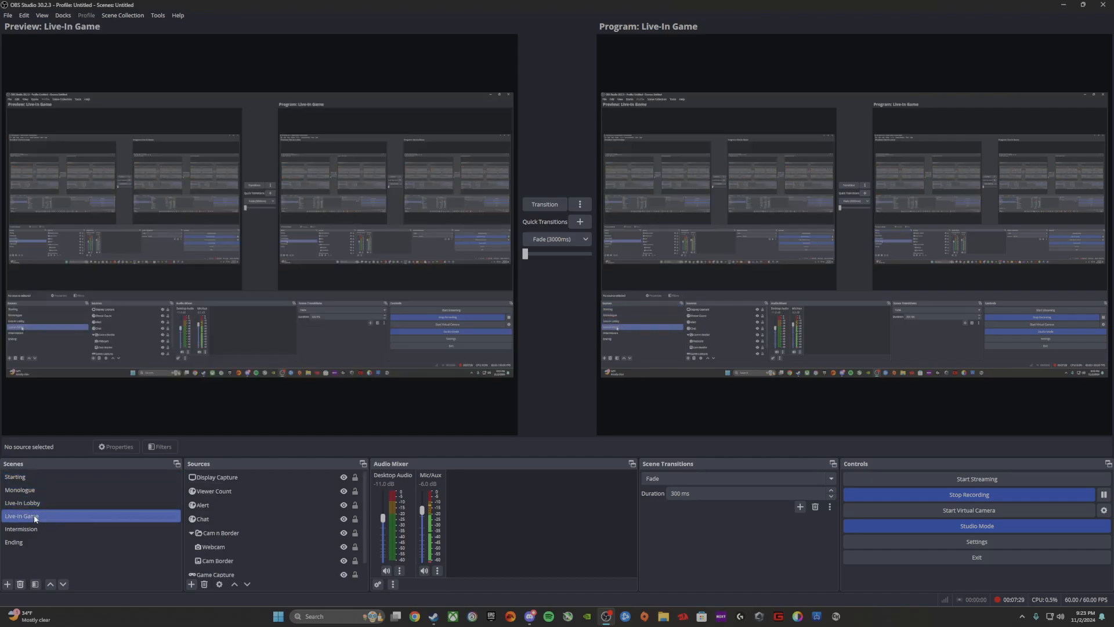
pyautogui.click(29, 528)
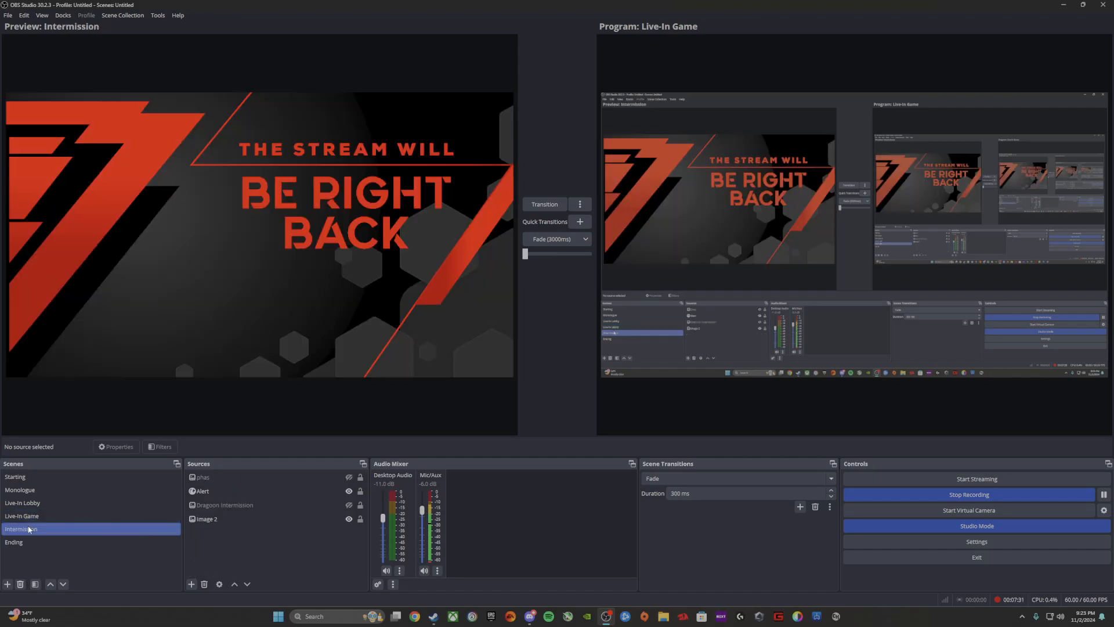
pyautogui.click(26, 541)
pyautogui.click(30, 489)
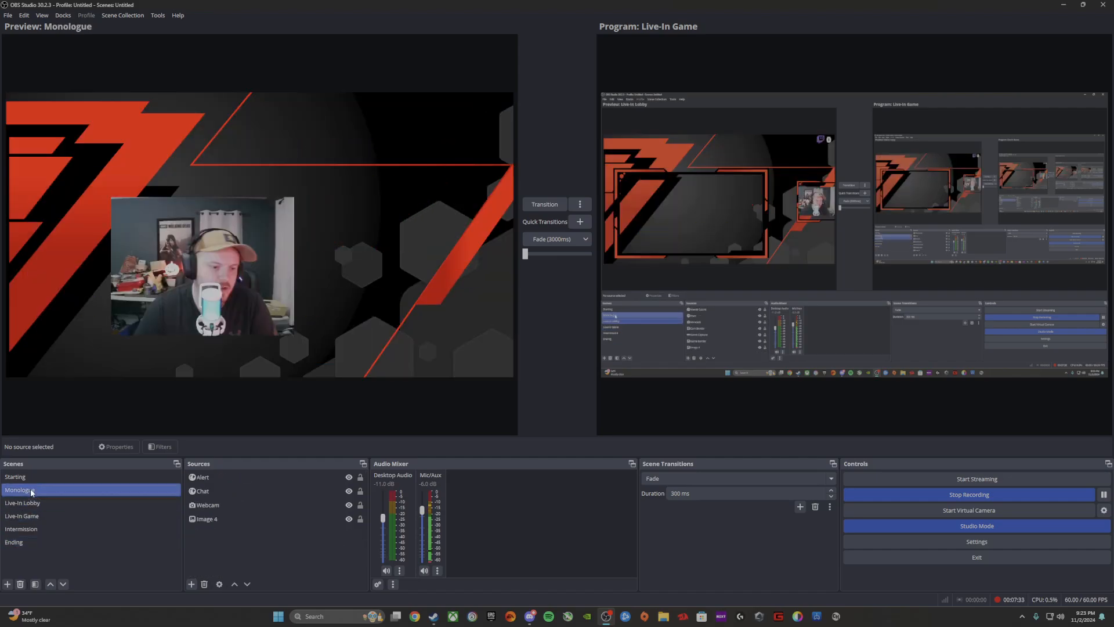
pyautogui.click(31, 477)
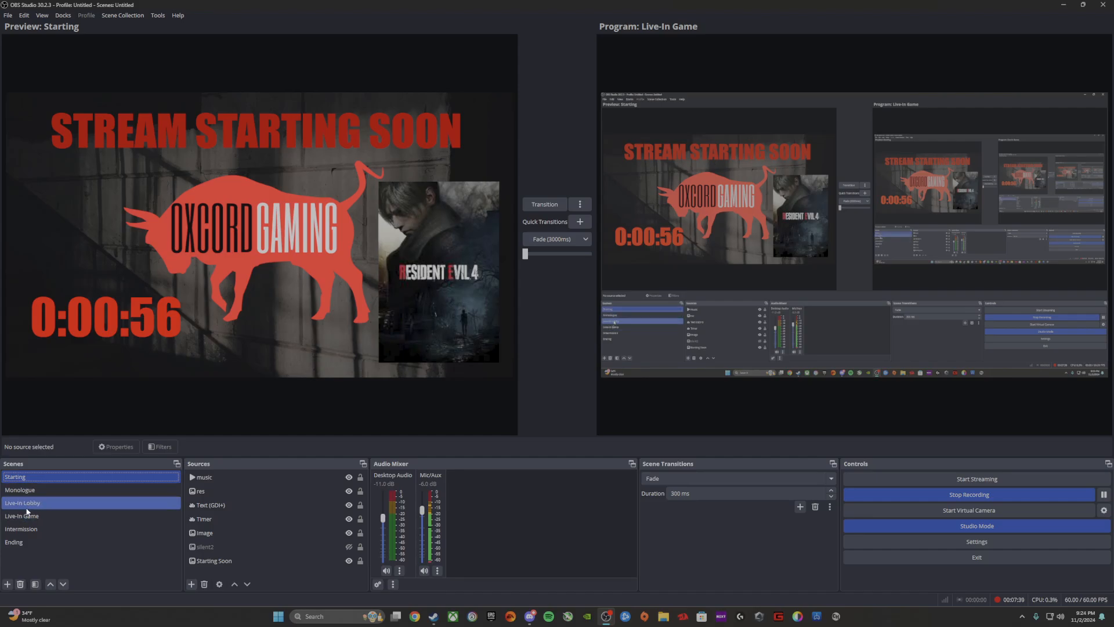
pyautogui.click(24, 527)
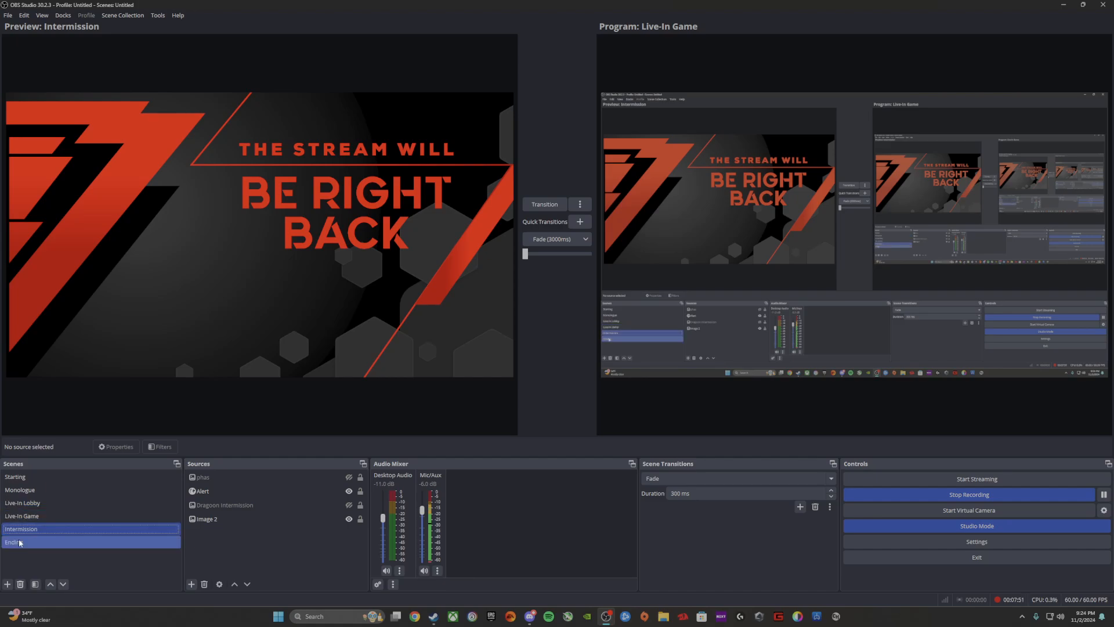
# Step: Add a new scene named Scene 2 and select it
pyautogui.click(7, 584)
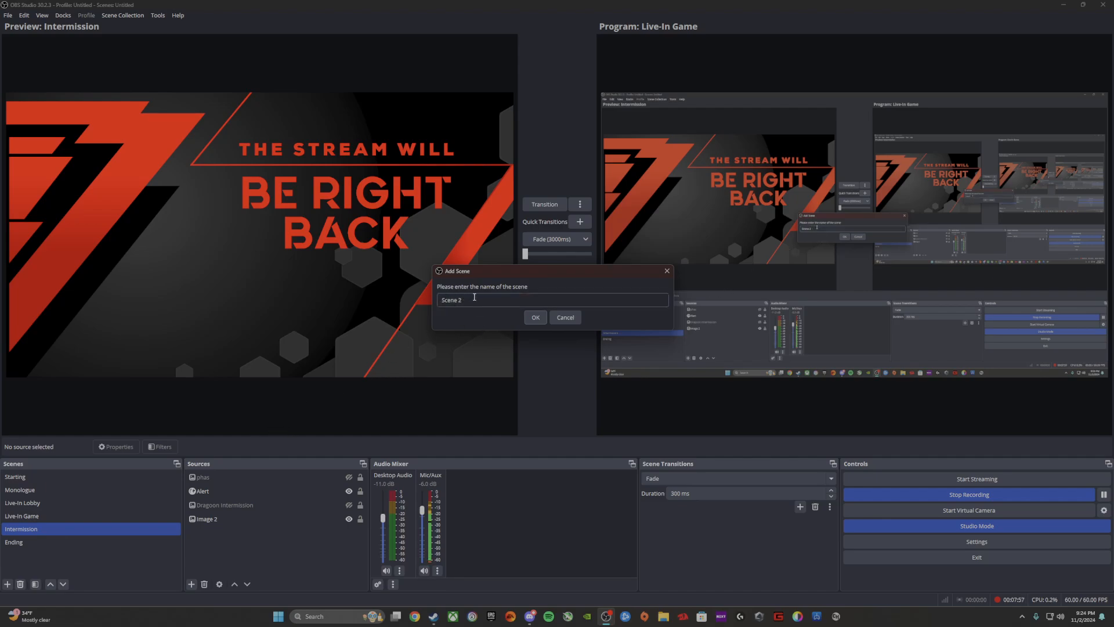
pyautogui.click(535, 318)
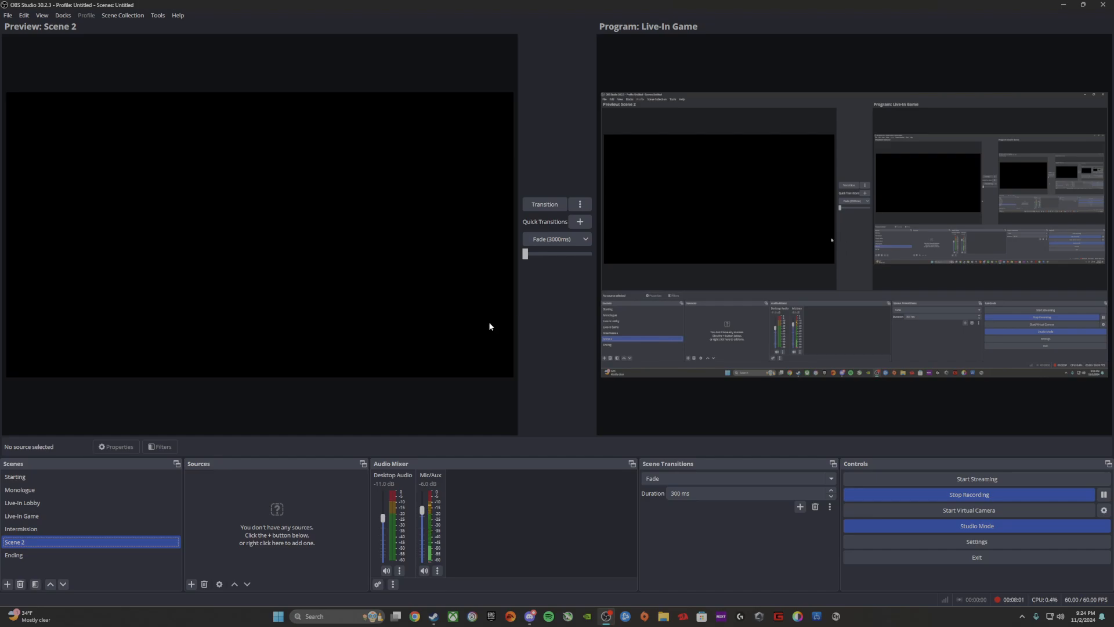
pyautogui.click(17, 544)
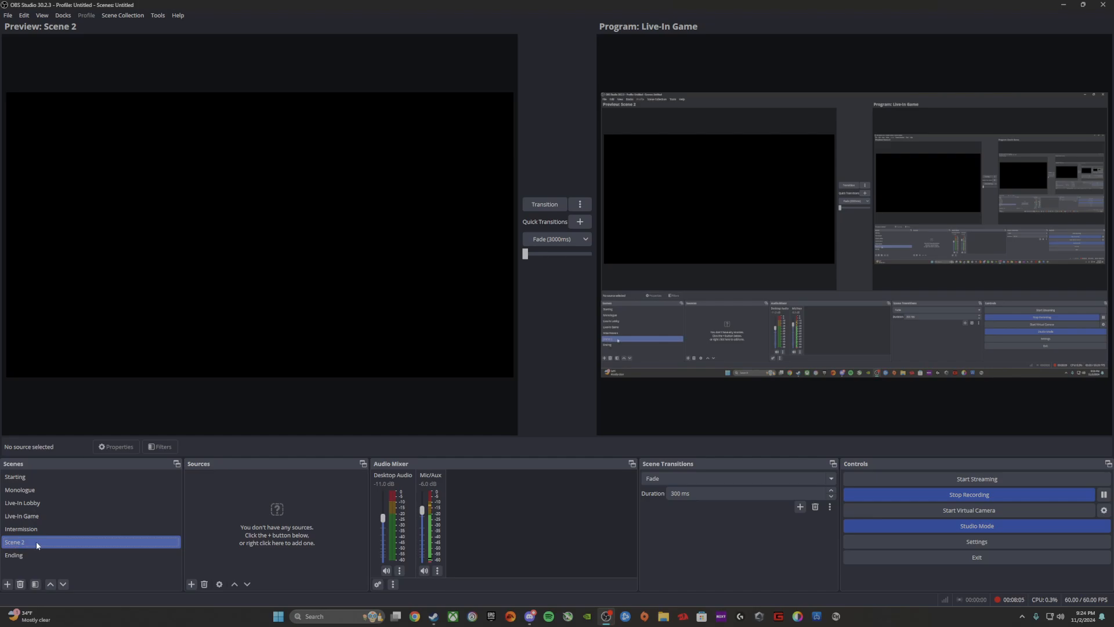
# Step: Add a new Game Capture source to Scene 2 in the mode that captures any fullscreen application
pyautogui.click(209, 484)
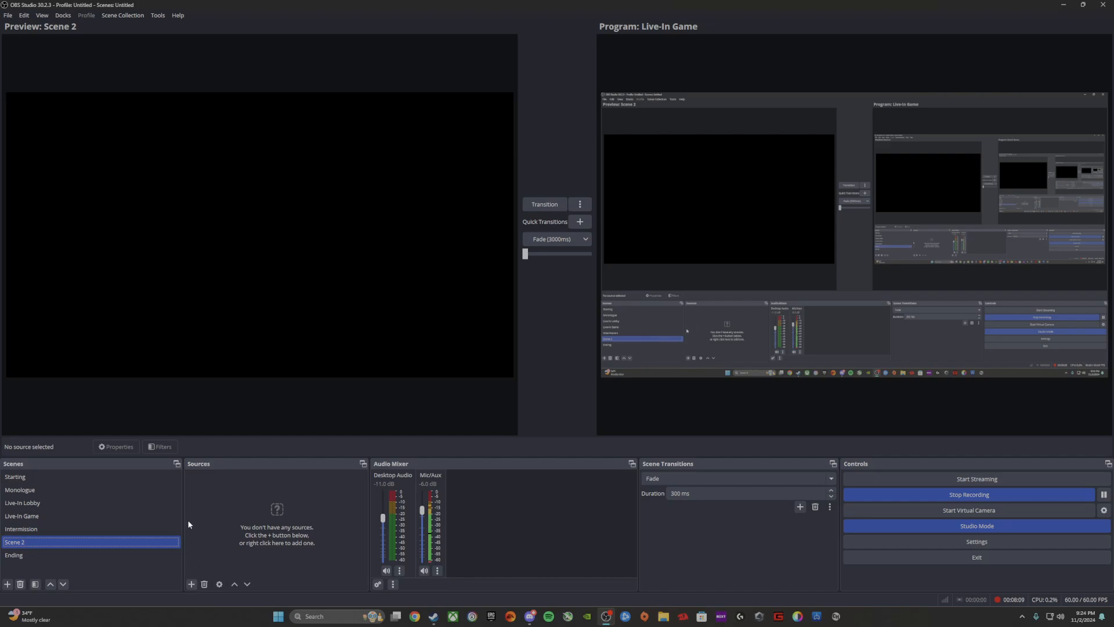
pyautogui.click(192, 584)
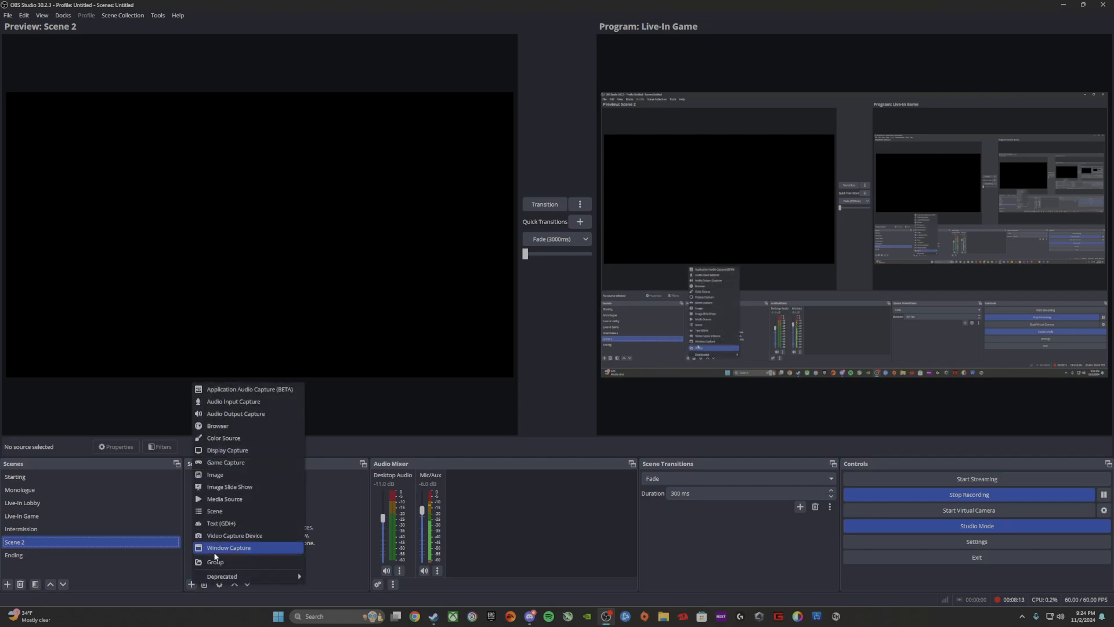
pyautogui.click(212, 463)
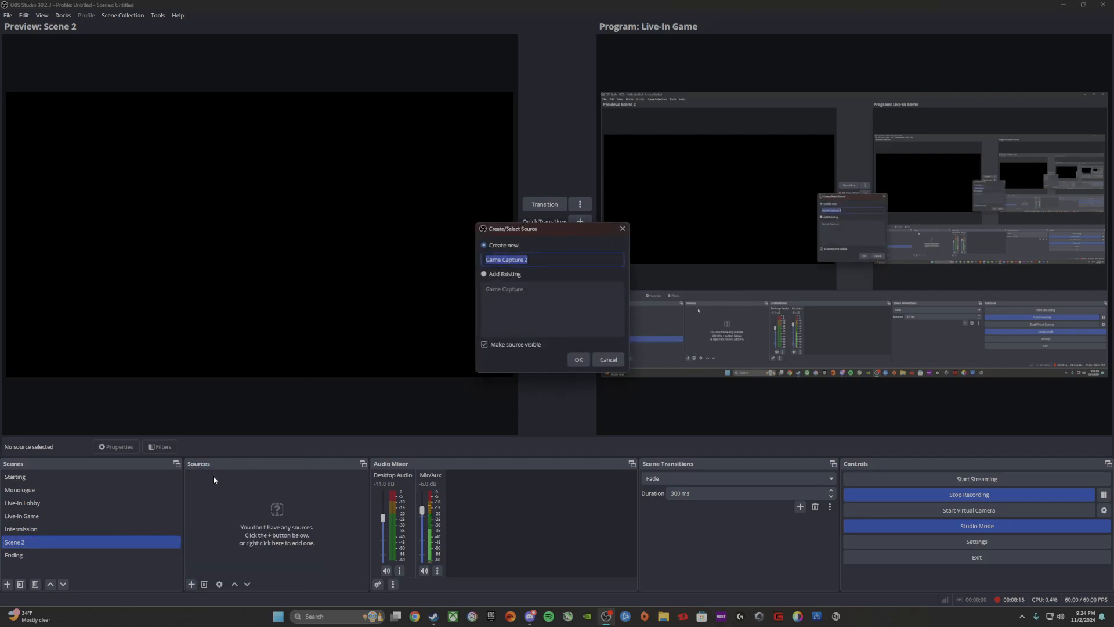
pyautogui.click(576, 358)
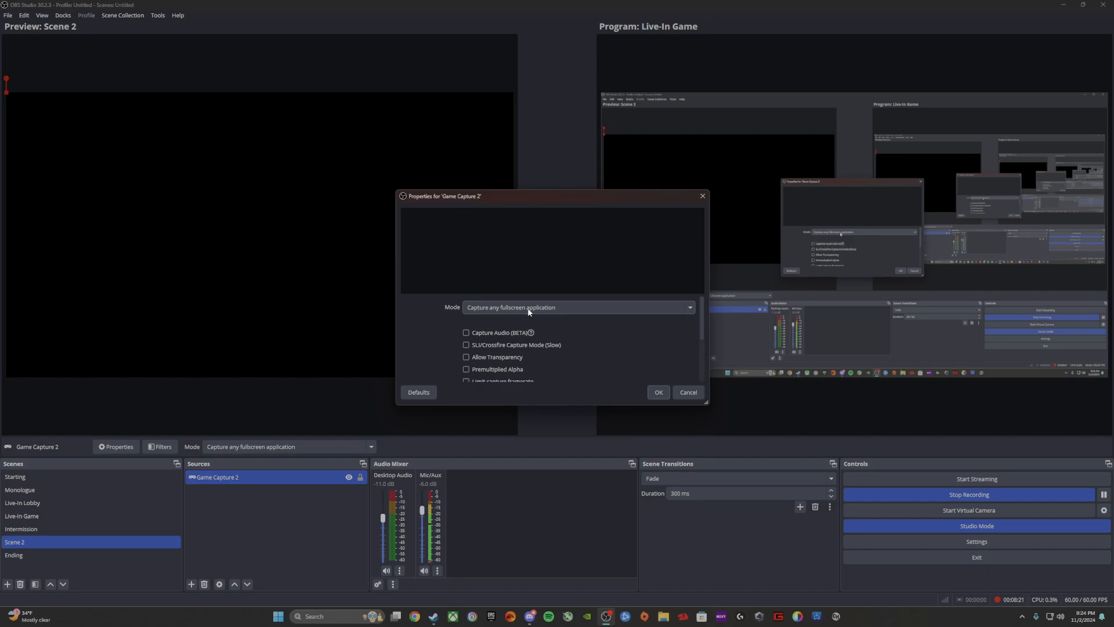
pyautogui.click(559, 313)
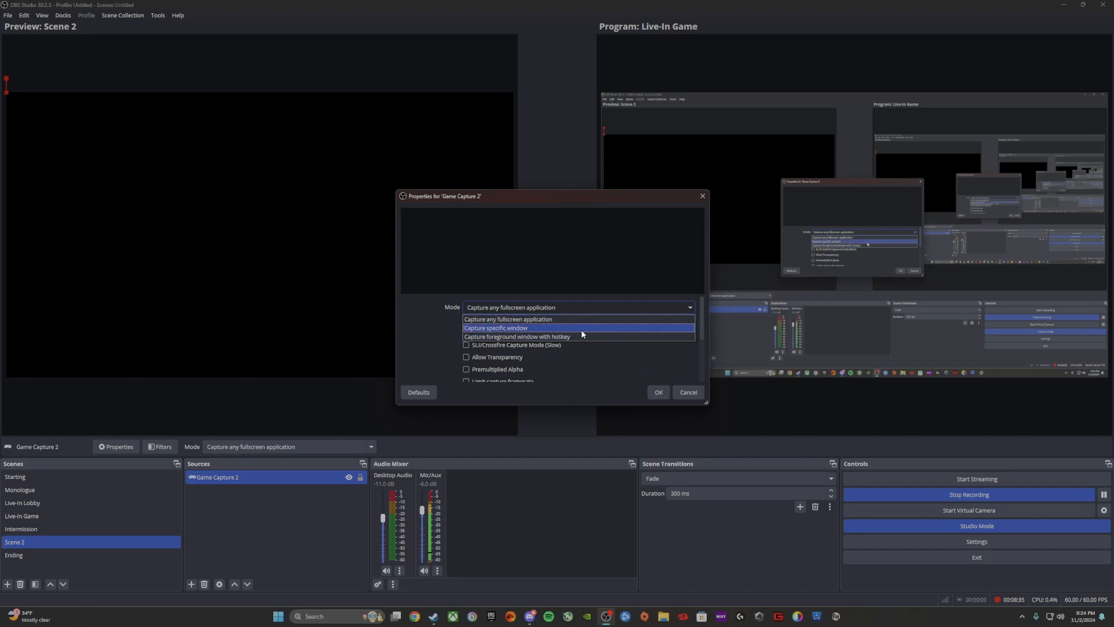
pyautogui.click(566, 320)
pyautogui.click(658, 393)
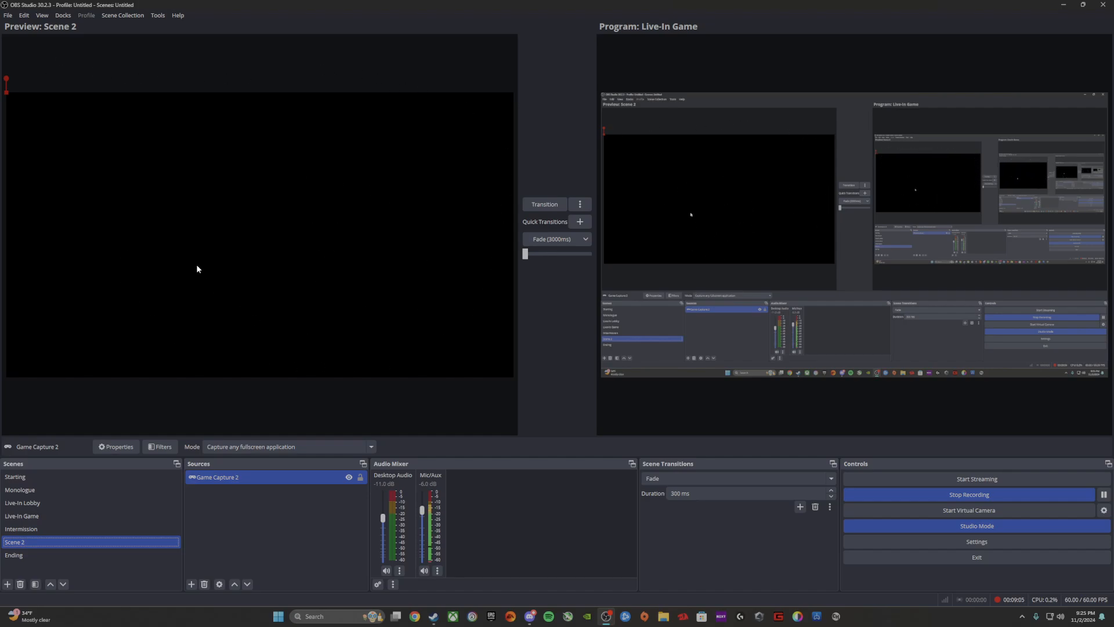
# Step: Transform the Game Capture 2 source to fit the screen, then deselect it
pyautogui.rightClick(208, 478)
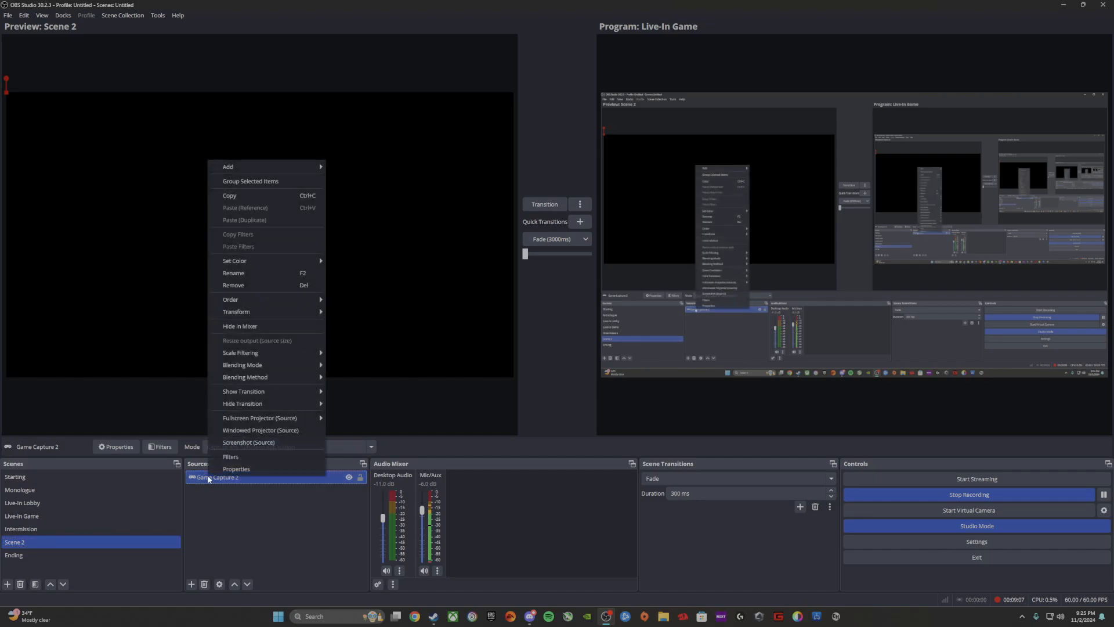
pyautogui.moveTo(291, 314)
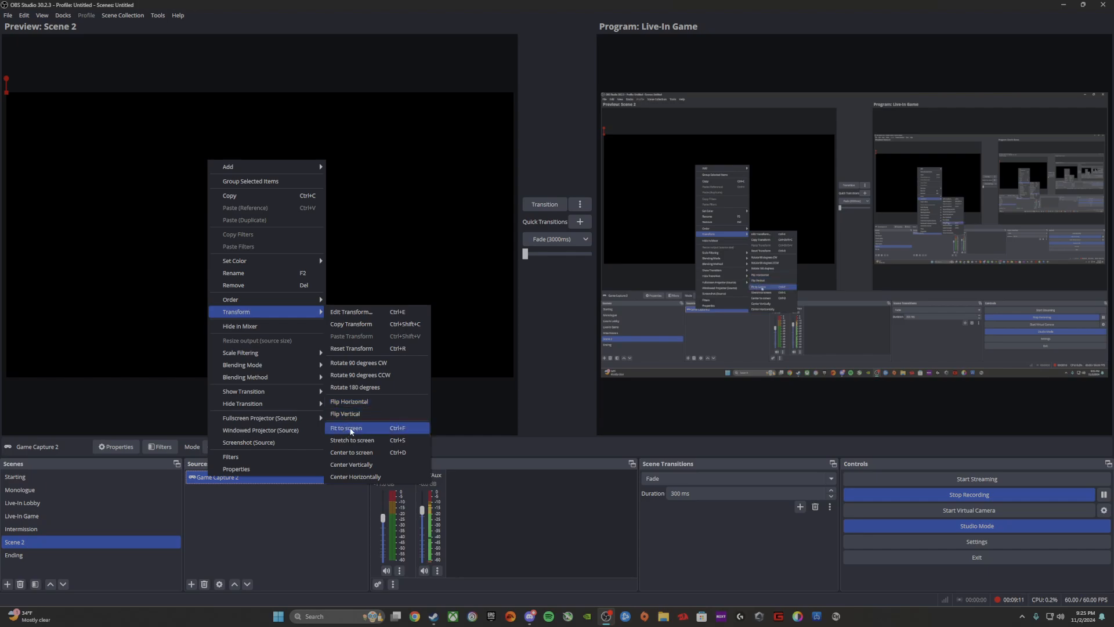
pyautogui.click(351, 430)
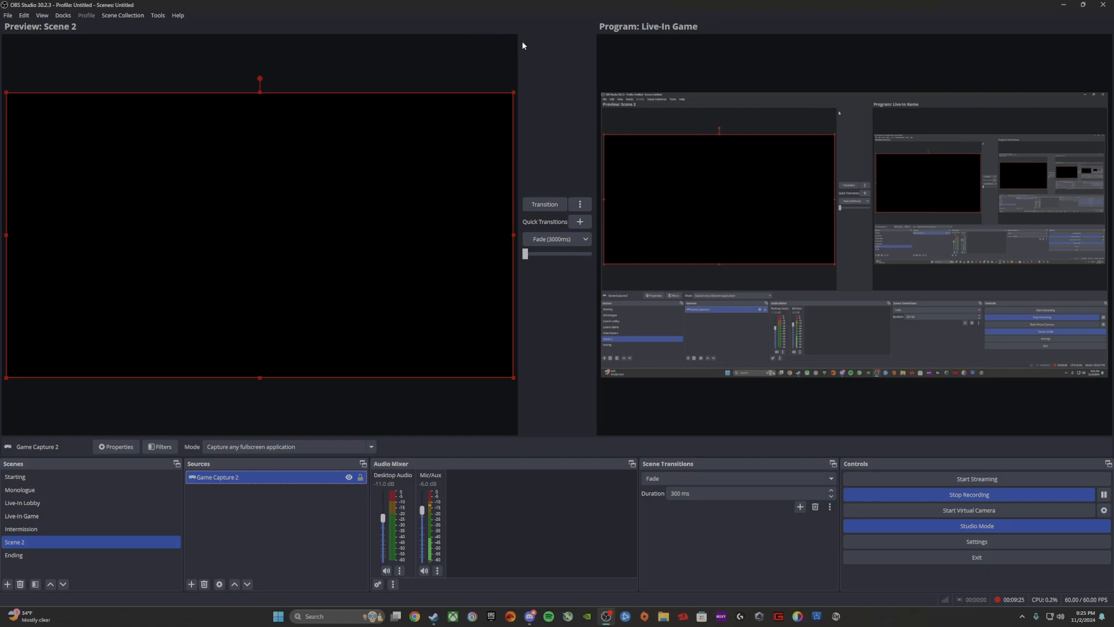
pyautogui.click(505, 44)
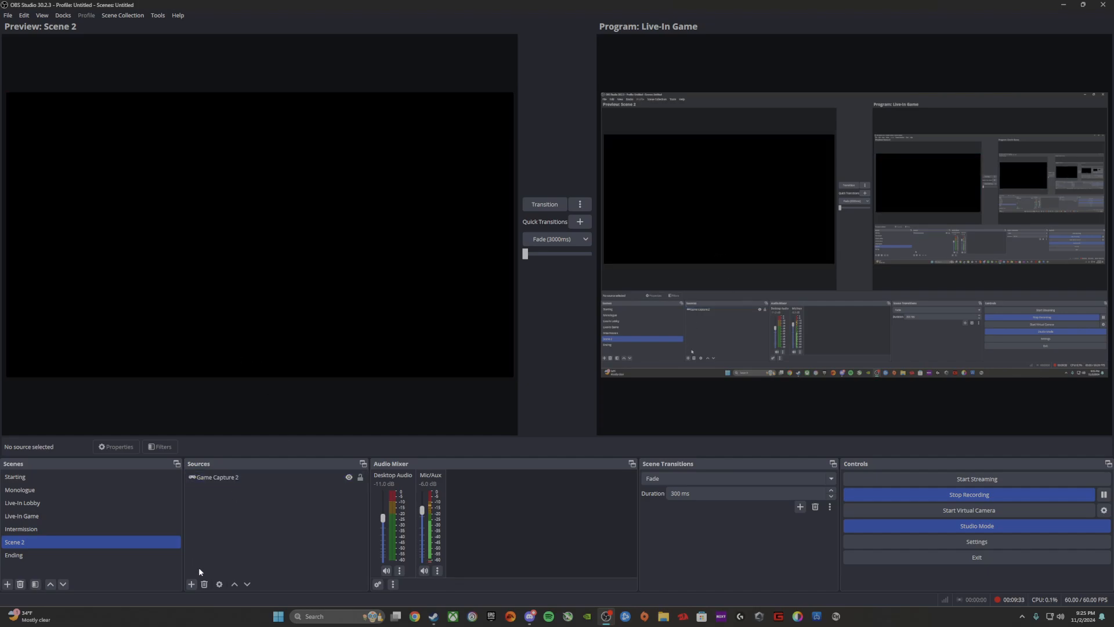
# Step: Add a new Video Capture Device source to Scene 2 under its default name
pyautogui.click(191, 585)
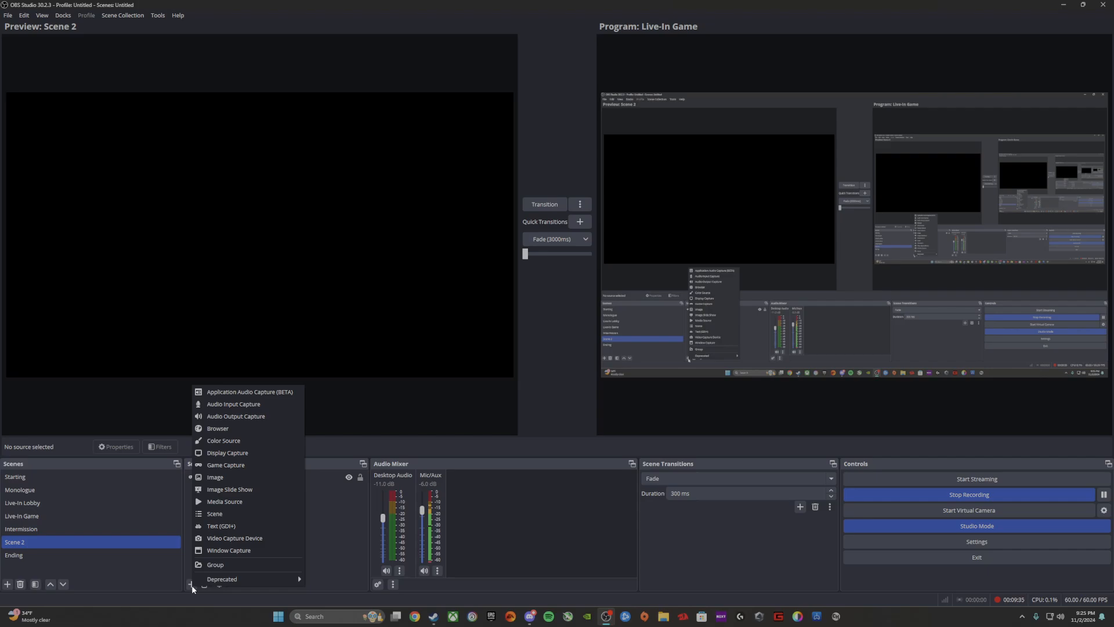
pyautogui.click(210, 538)
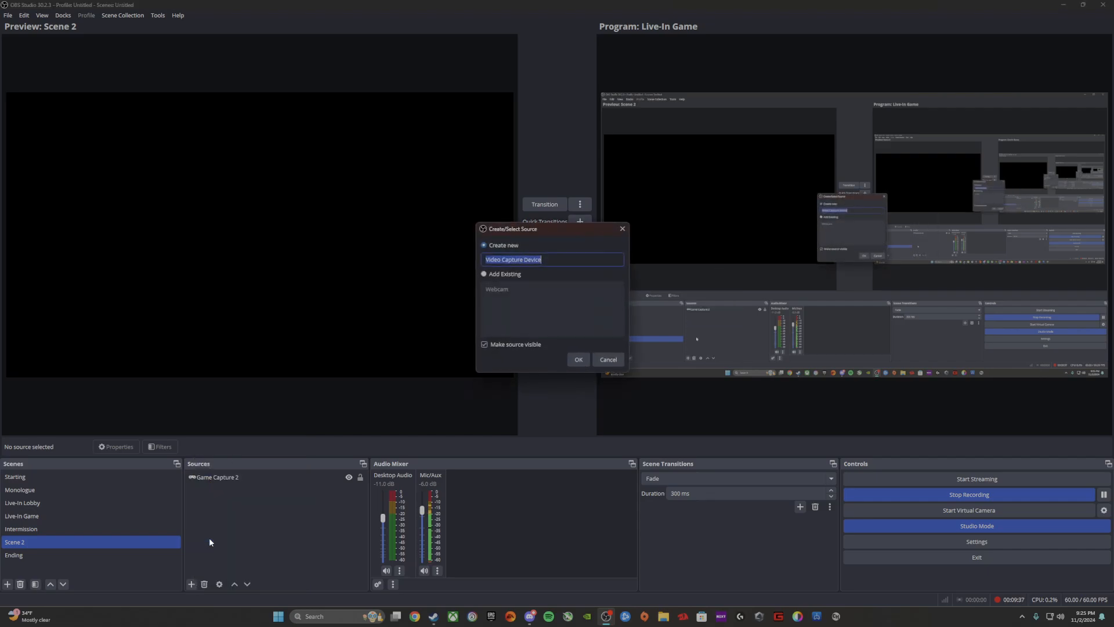
pyautogui.click(584, 360)
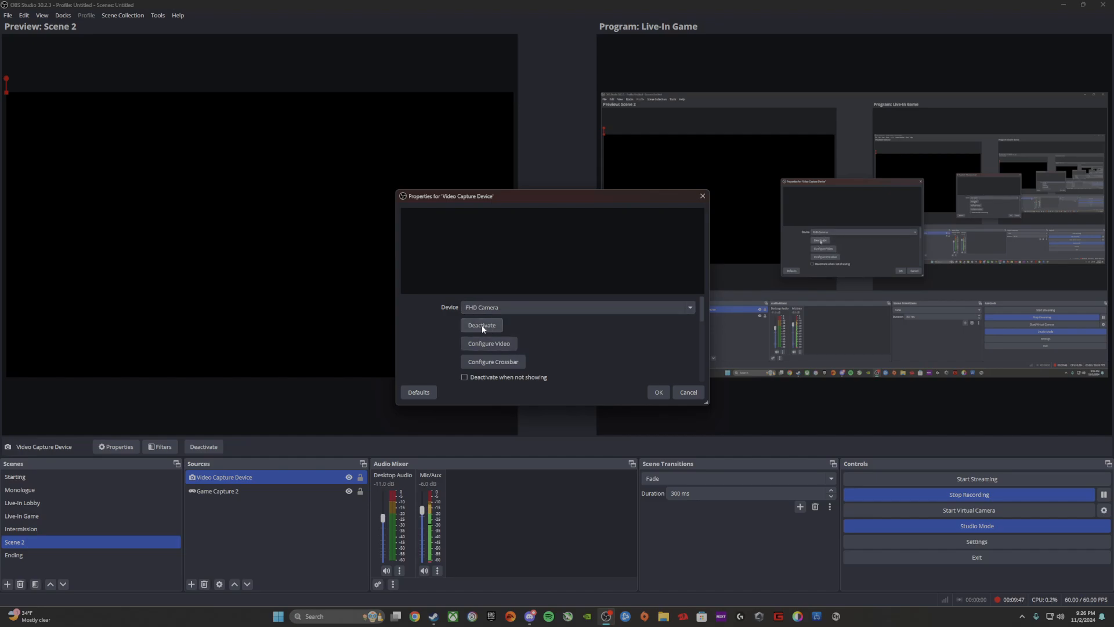
# Step: Give the Video Capture Device a custom resolution of 1920x1080 and a frame rate of 60 FPS
pyautogui.scroll(-4, 481, 325)
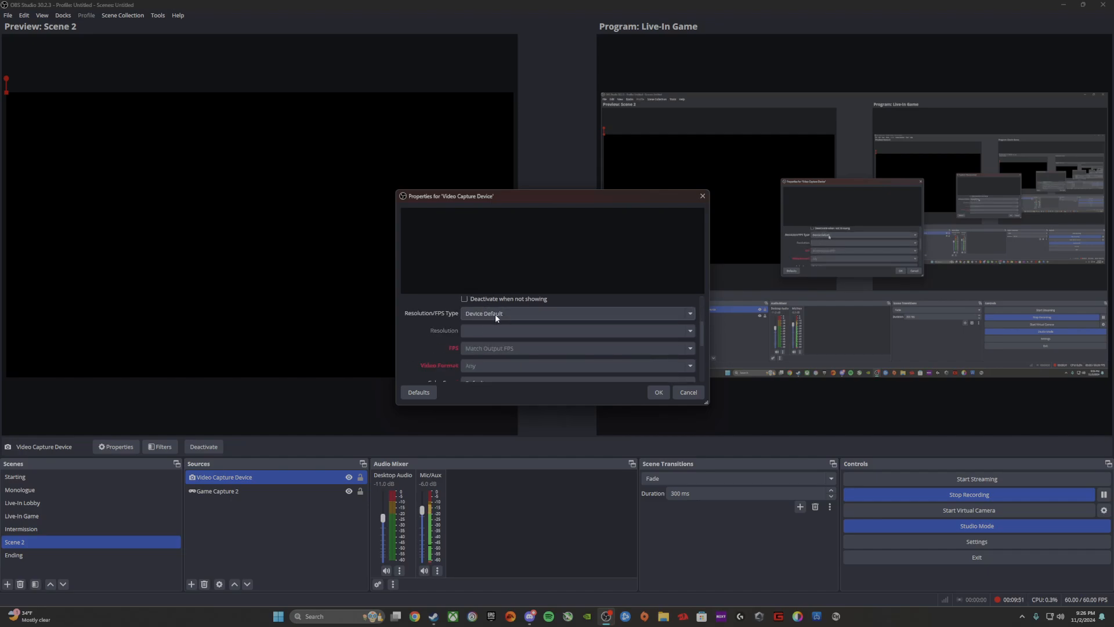
pyautogui.click(492, 315)
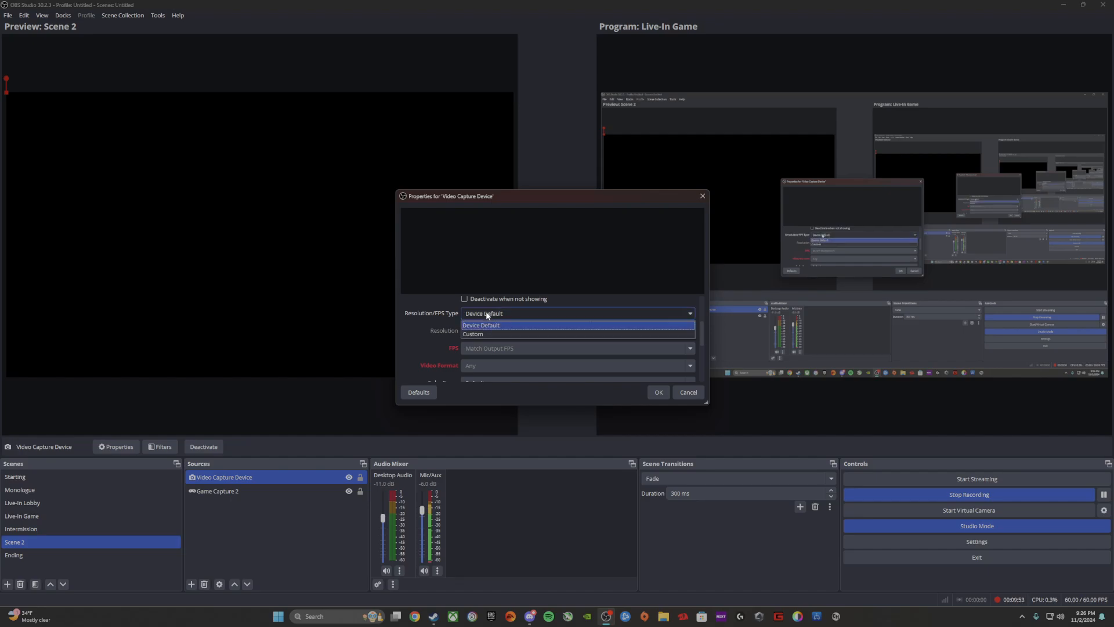
pyautogui.click(483, 333)
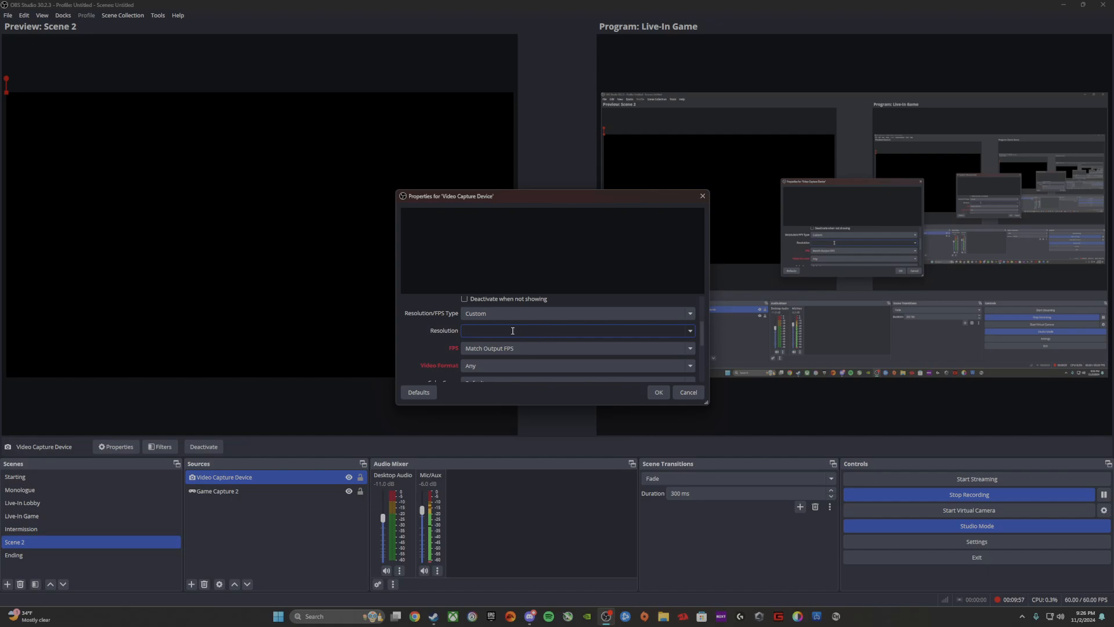
pyautogui.click(690, 332)
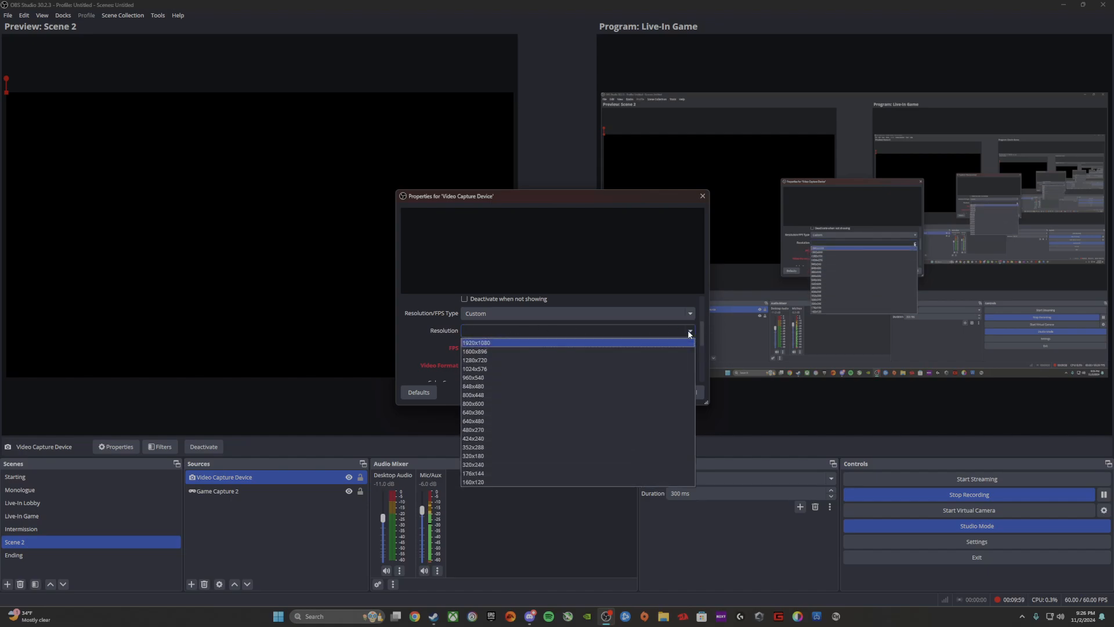
pyautogui.click(483, 343)
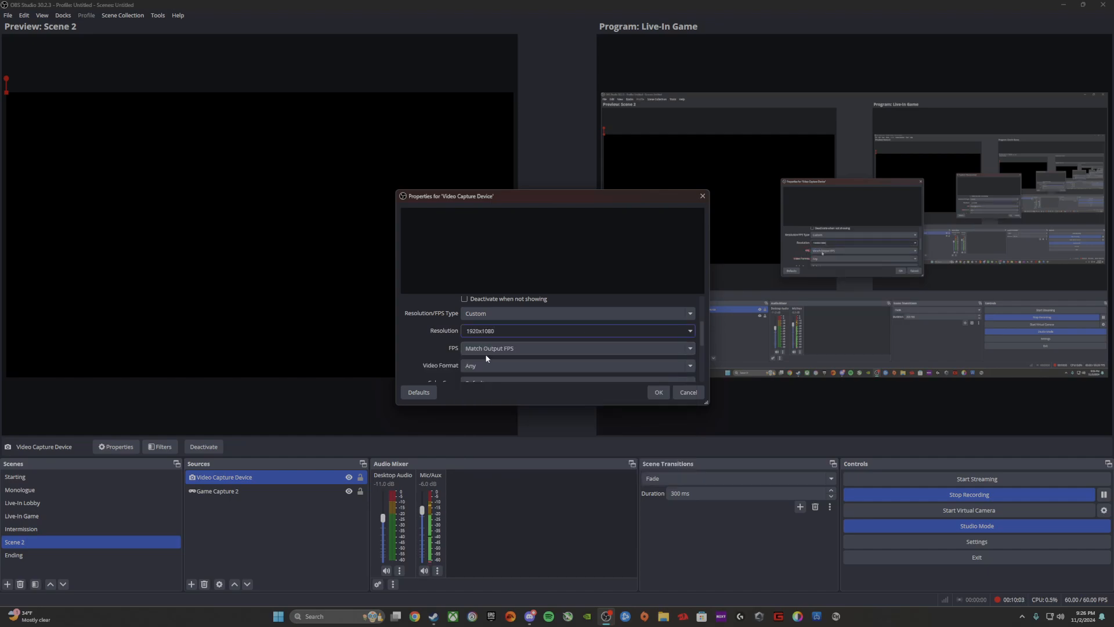
pyautogui.click(492, 349)
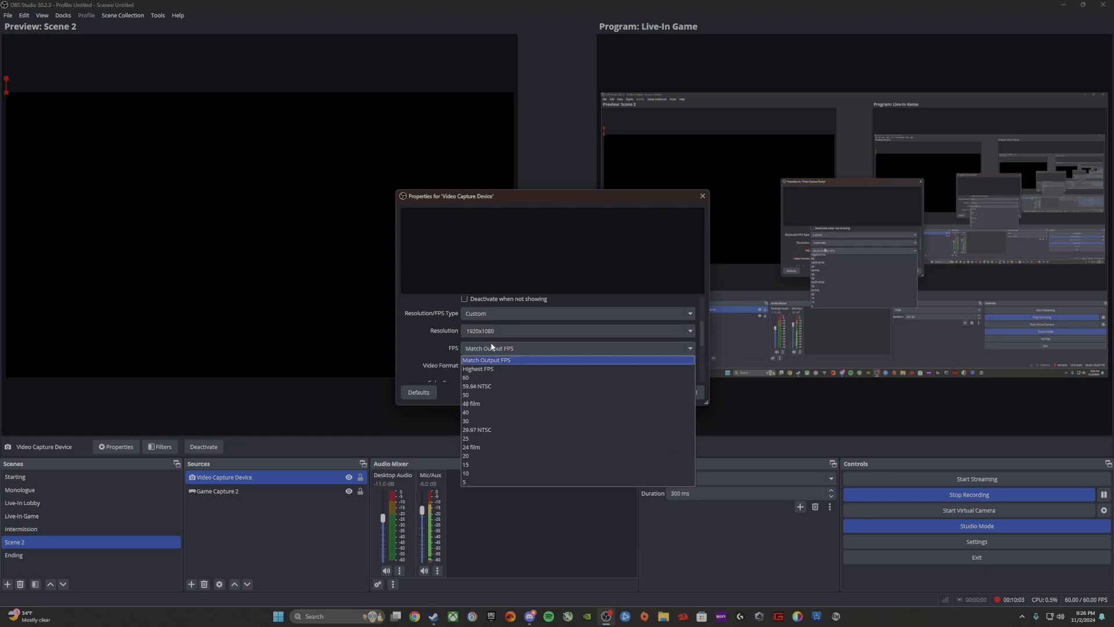
pyautogui.click(473, 377)
pyautogui.scroll(2, 604, 299)
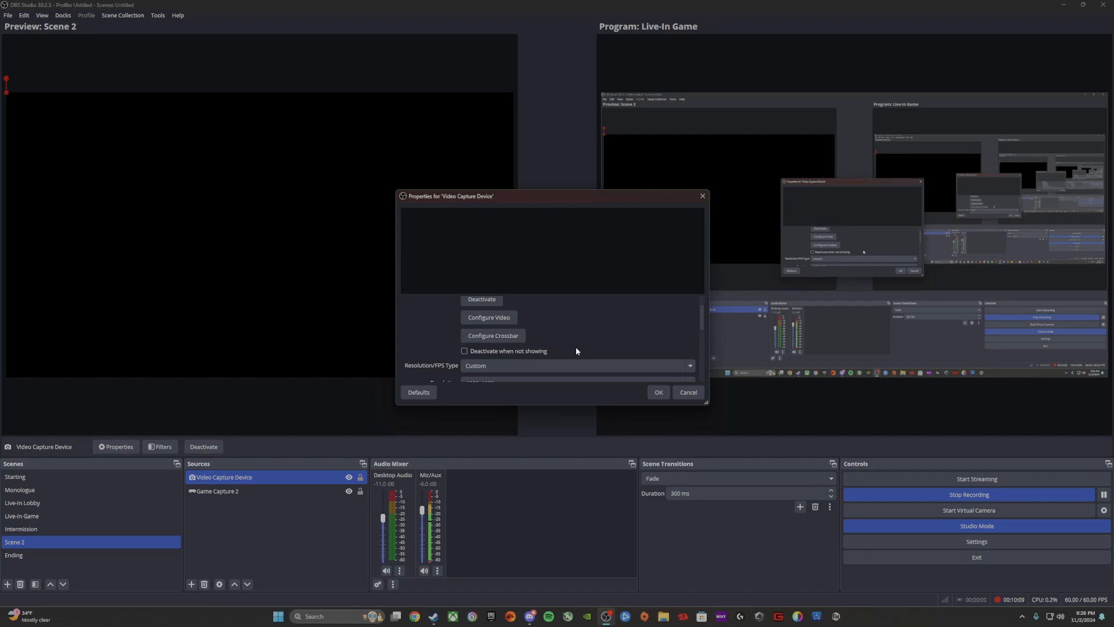
# Step: Confirm the Video Capture Device's properties and transform the source to fit the screen
pyautogui.scroll(1, 692, 312)
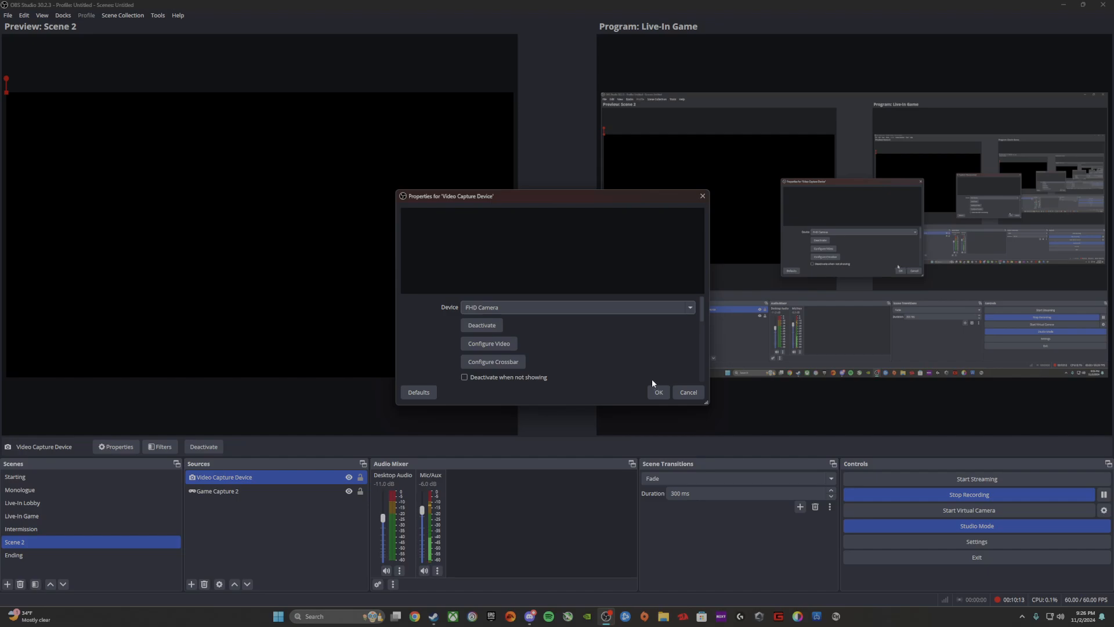
pyautogui.click(658, 393)
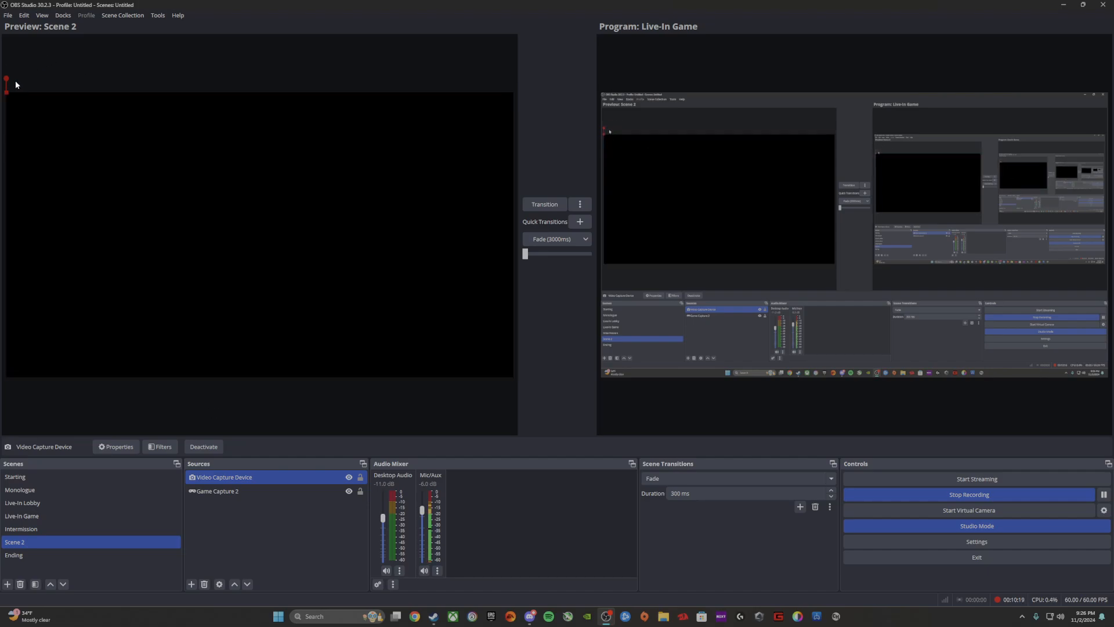
pyautogui.rightClick(220, 481)
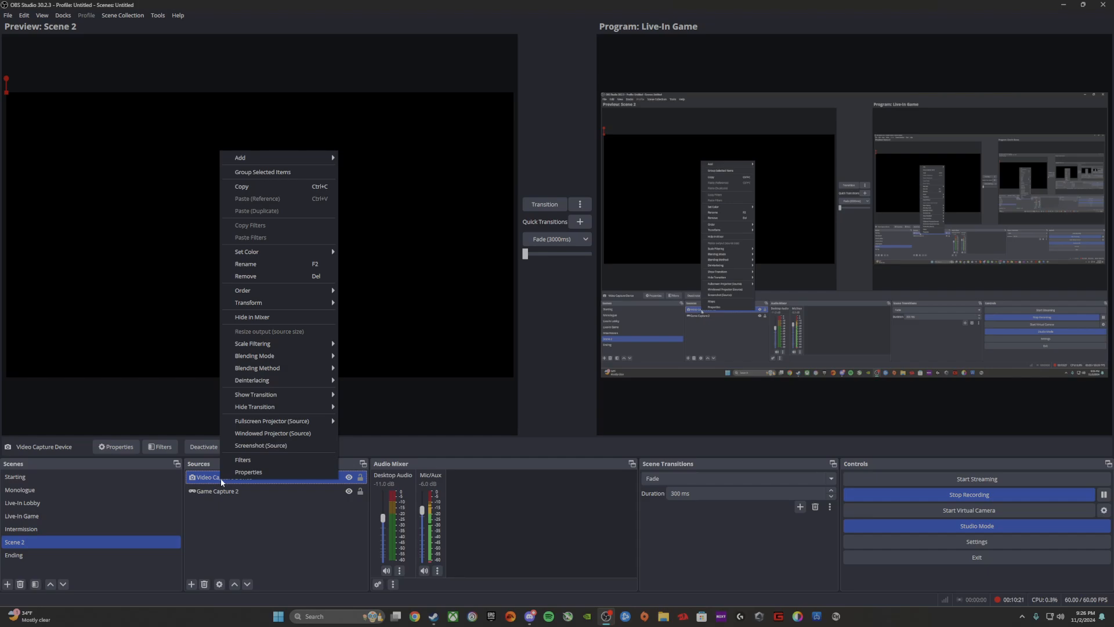
pyautogui.moveTo(255, 304)
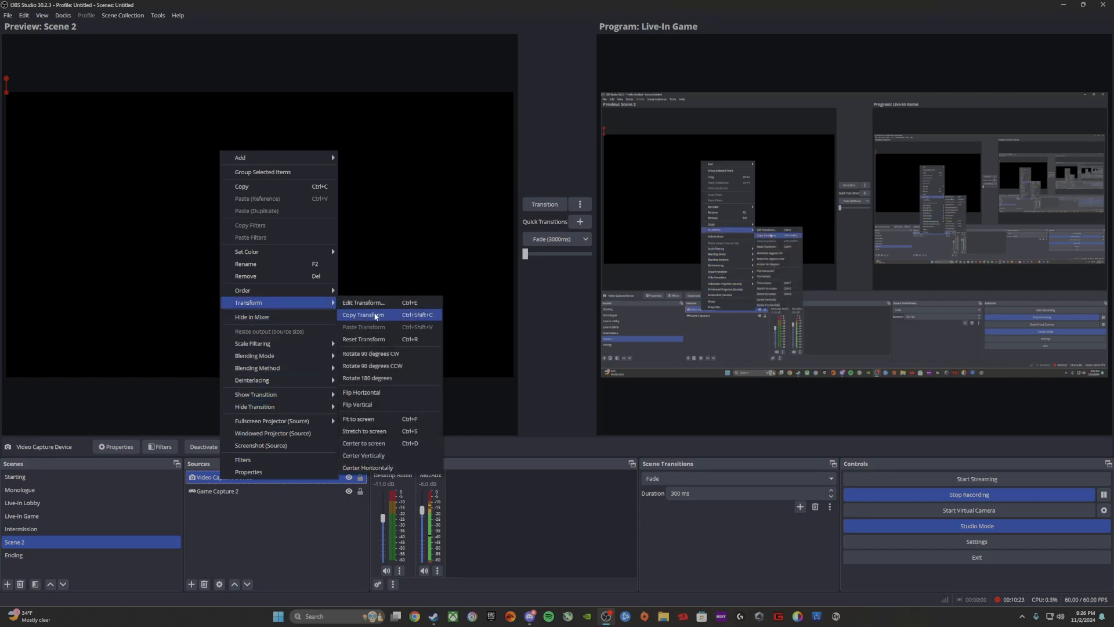
pyautogui.click(381, 415)
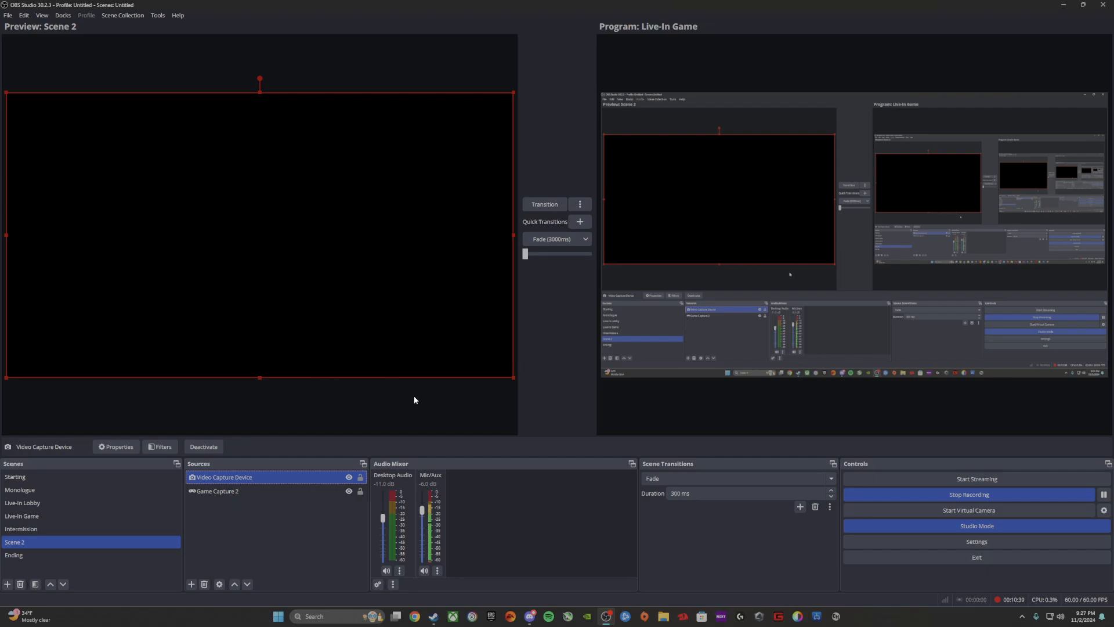
pyautogui.keyDown('ctrl'); pyautogui.click(242, 490); pyautogui.keyUp('ctrl')
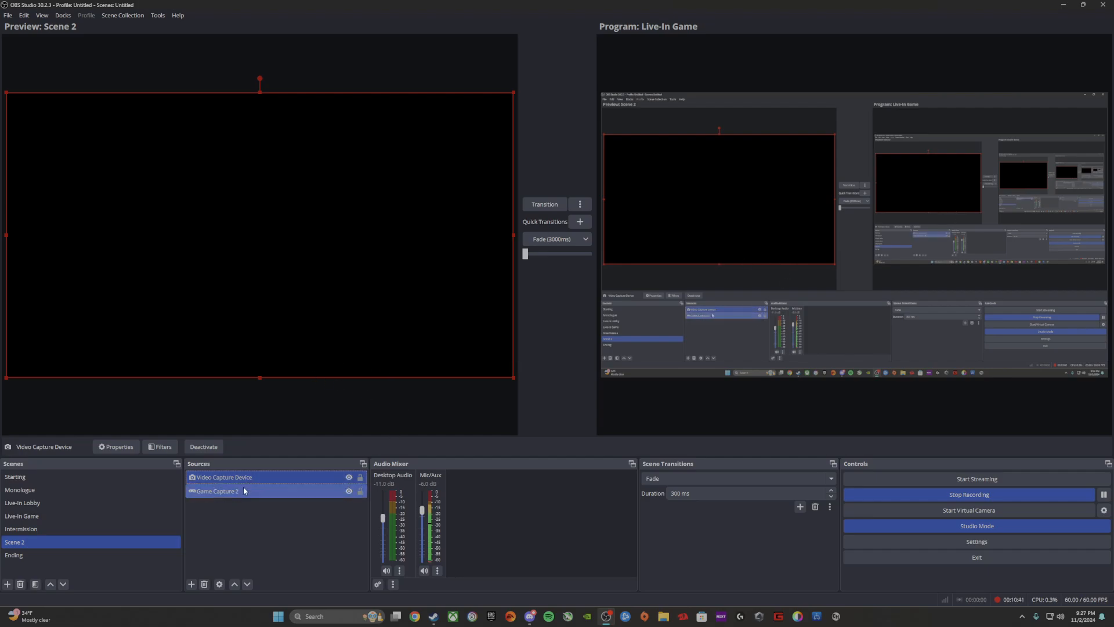
pyautogui.keyDown('ctrl'); pyautogui.click(243, 490); pyautogui.keyUp('ctrl')
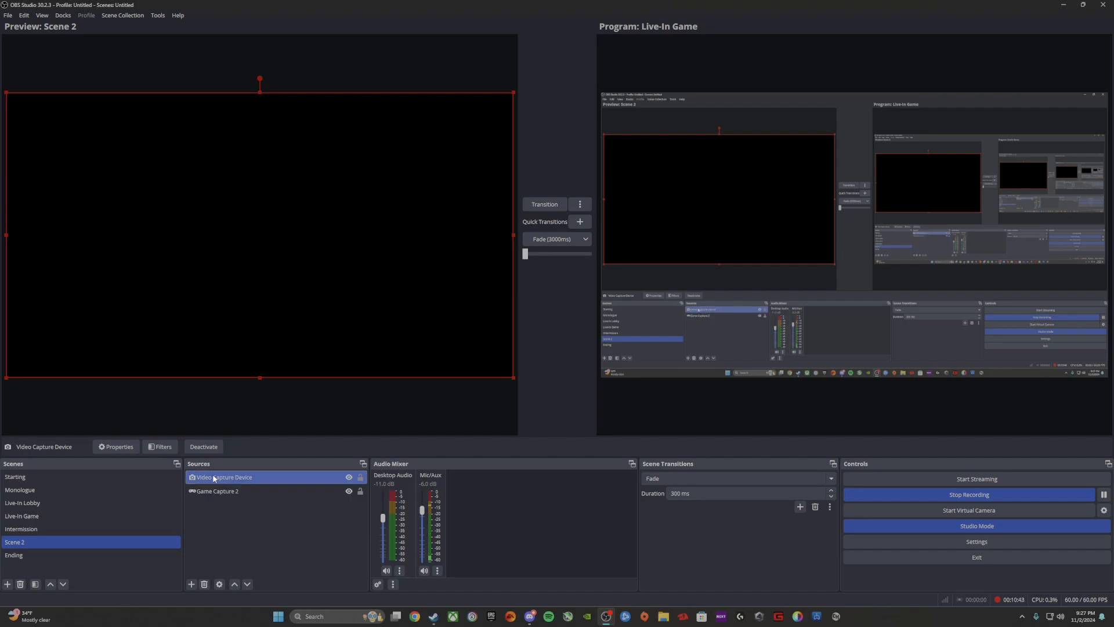
pyautogui.keyDown('ctrl'); pyautogui.click(213, 491); pyautogui.keyUp('ctrl')
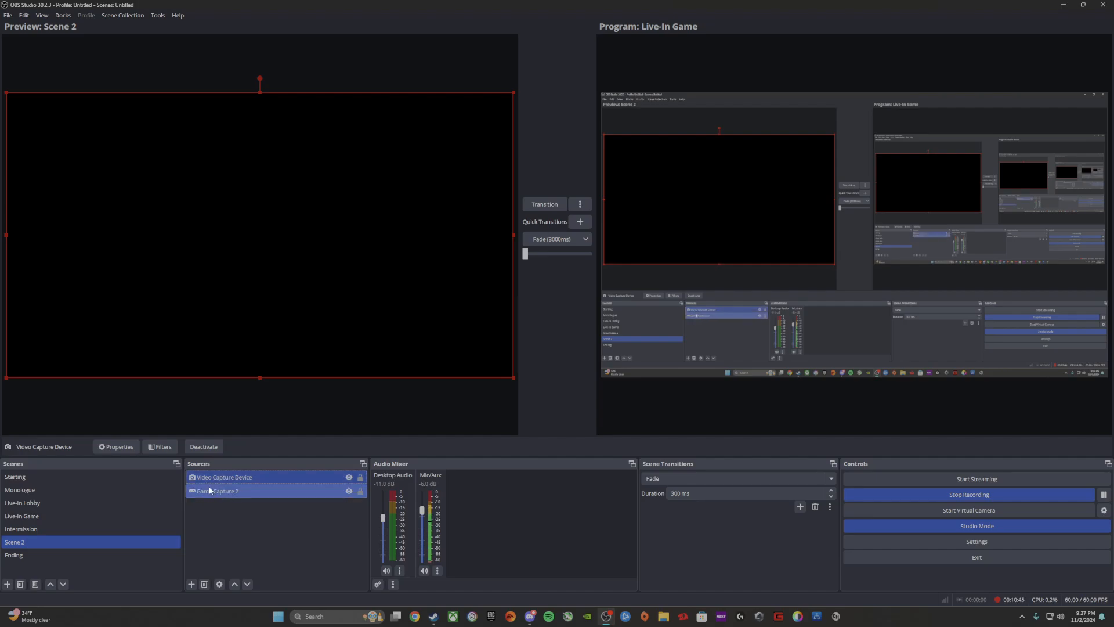
pyautogui.click(204, 480)
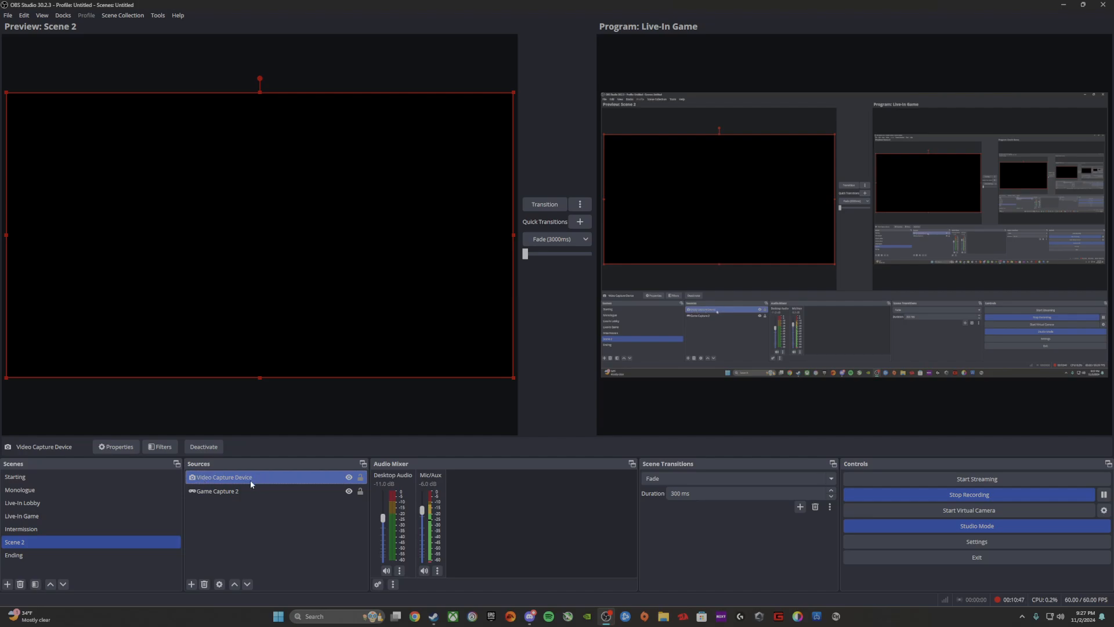
pyautogui.keyDown('ctrl'); pyautogui.click(243, 492); pyautogui.keyUp('ctrl')
pyautogui.click(221, 482)
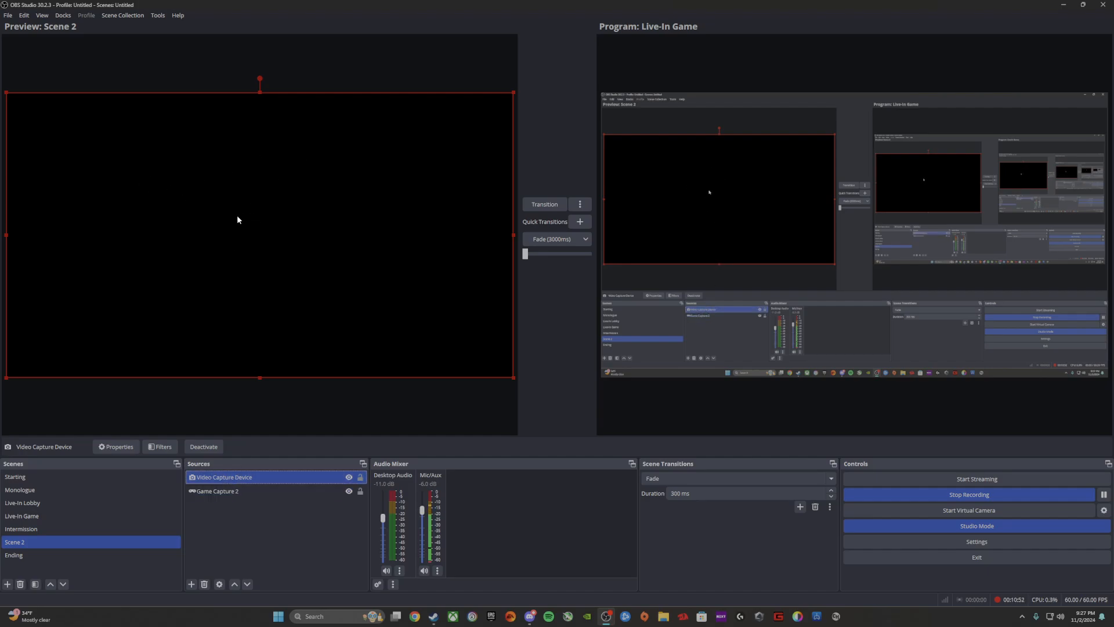
pyautogui.keyDown('ctrl'); pyautogui.click(219, 491); pyautogui.keyUp('ctrl')
# Step: Move Game Capture 2 above the Video Capture Device in Scene 2's source order and return it to the layer below
pyautogui.moveTo(218, 475); pyautogui.dragTo(220, 493)
pyautogui.click(28, 141)
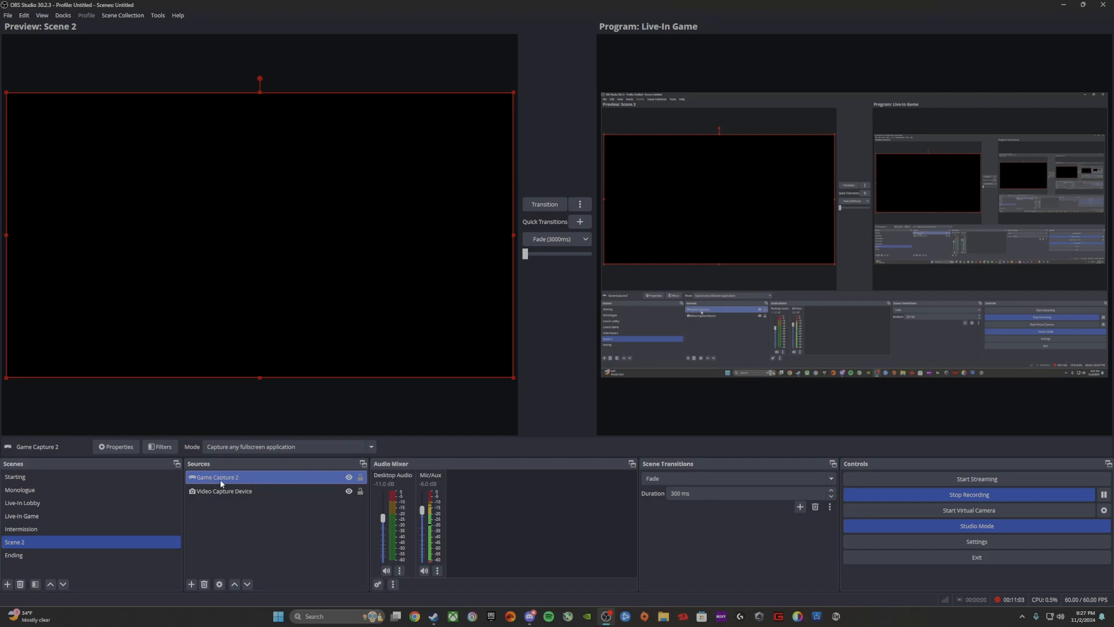
pyautogui.moveTo(215, 479); pyautogui.dragTo(210, 507)
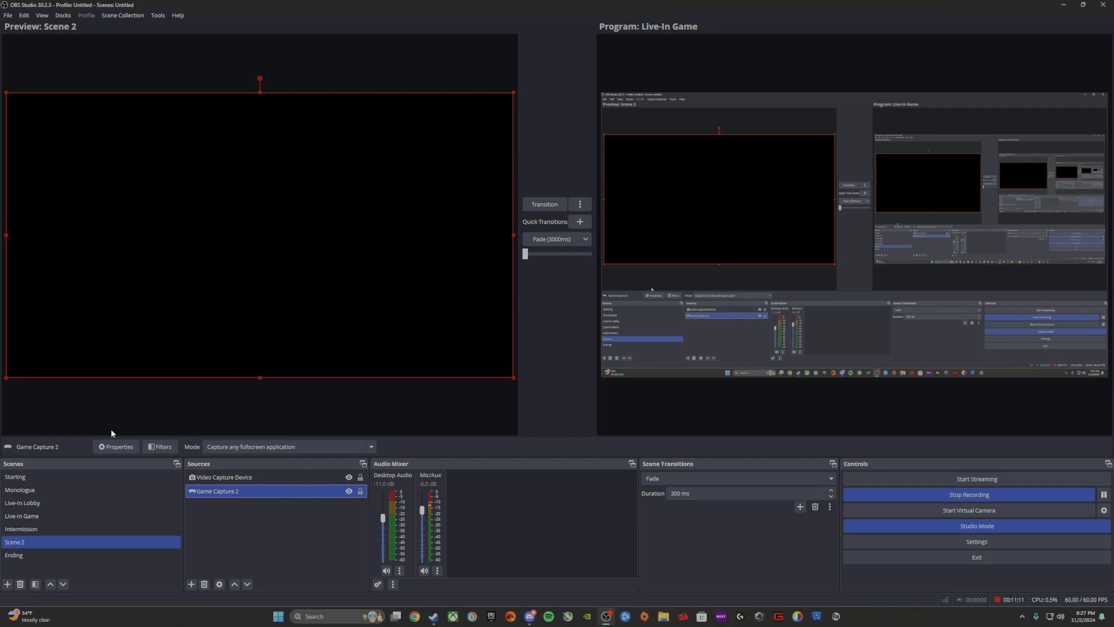
pyautogui.keyDown('ctrl'); pyautogui.click(207, 479); pyautogui.keyUp('ctrl')
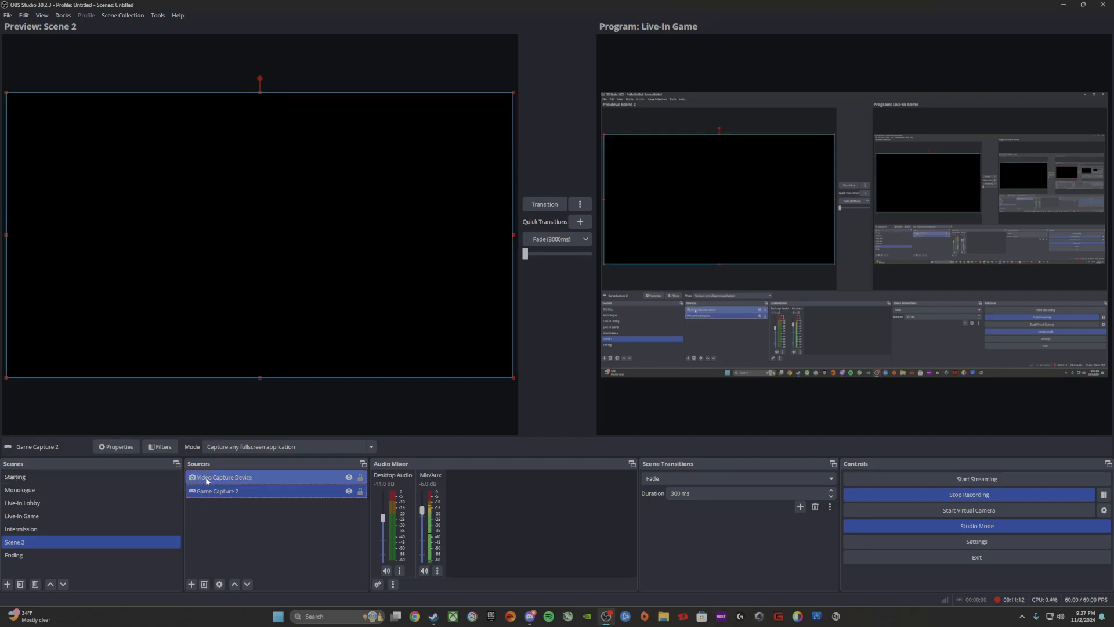
pyautogui.keyDown('ctrl'); pyautogui.click(275, 476); pyautogui.keyUp('ctrl')
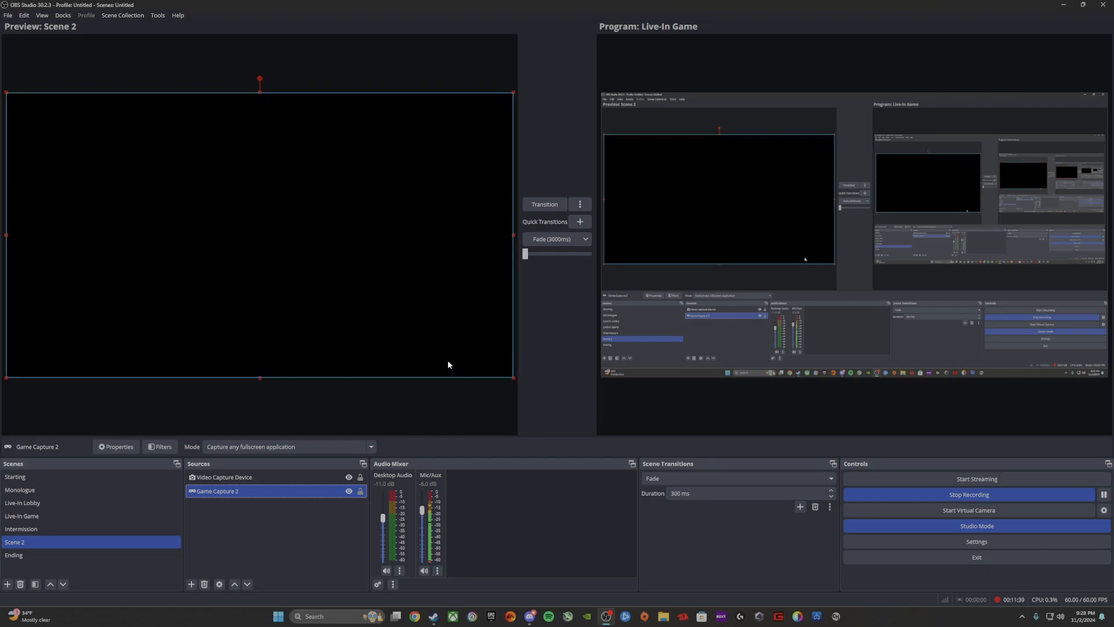
# Step: Preview the Intermission scene and swap it with Live-In Game and back, using the standard transition and the 3000 ms Fade quick transition
pyautogui.click(23, 531)
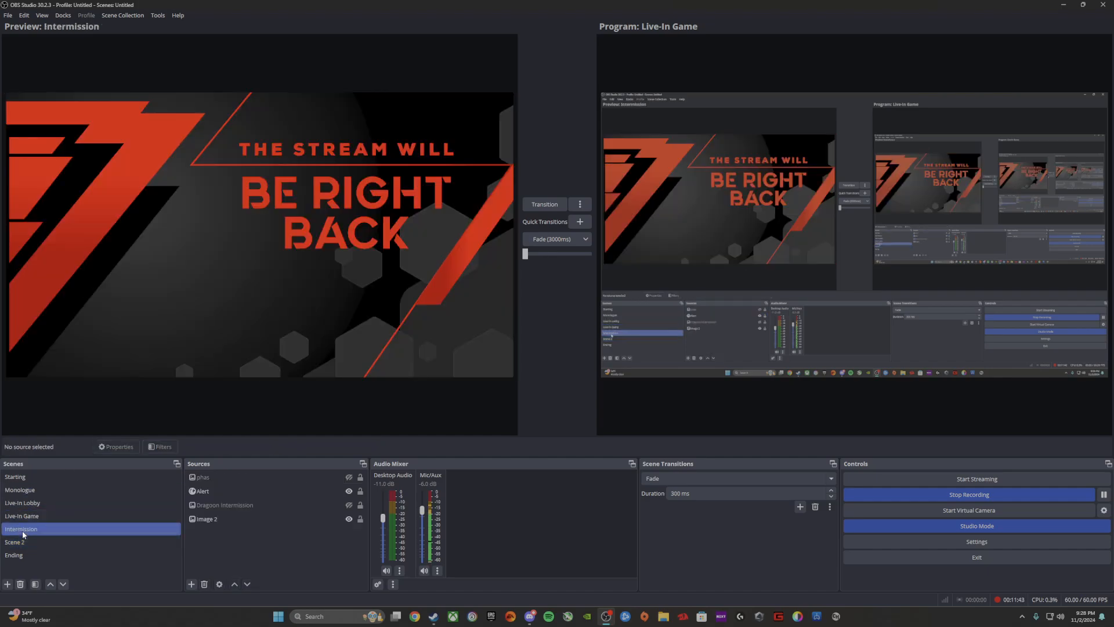
pyautogui.click(538, 206)
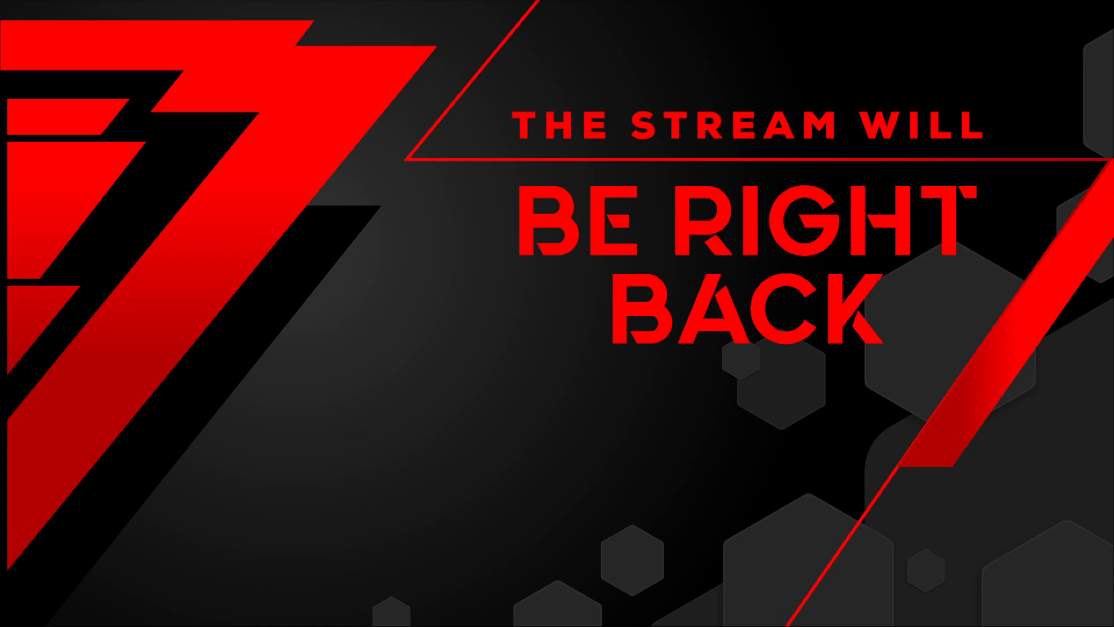
pyautogui.click(538, 206)
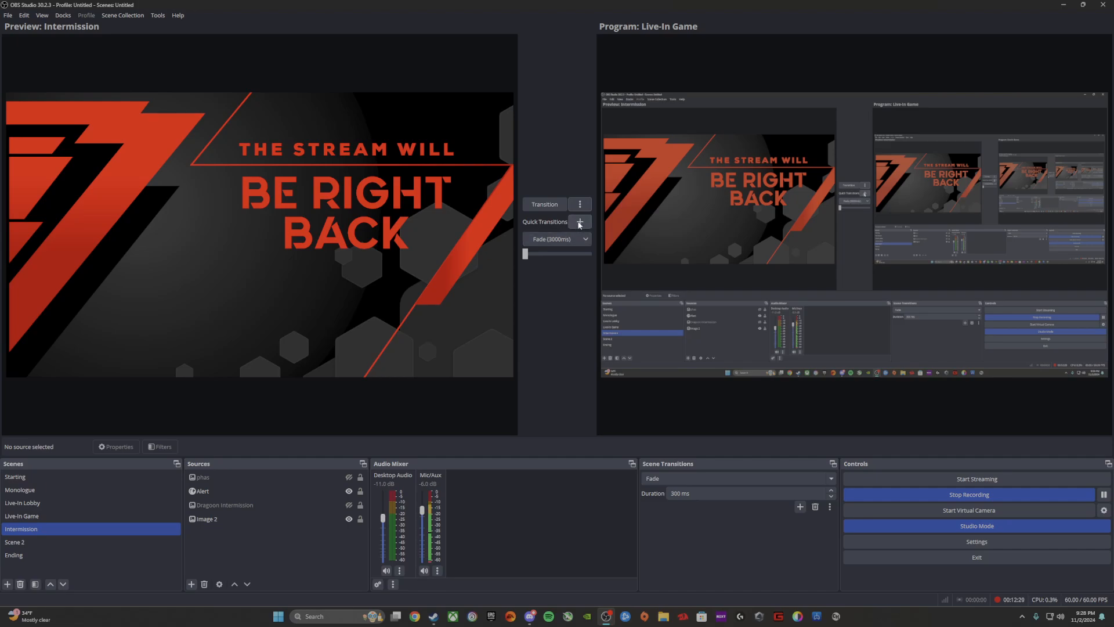
pyautogui.click(547, 239)
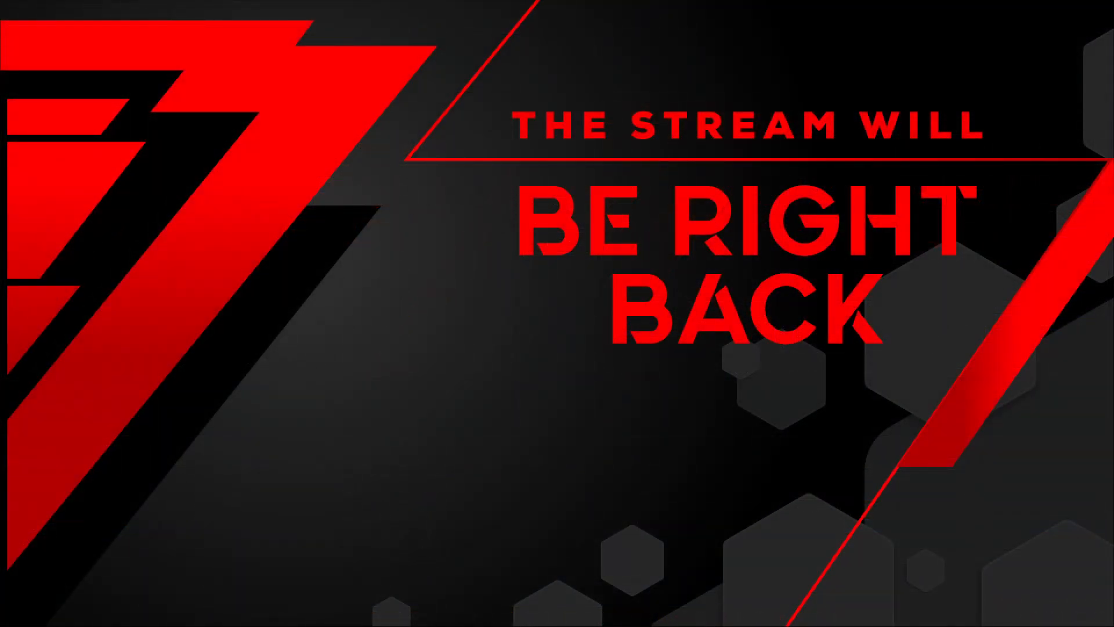
pyautogui.click(548, 240)
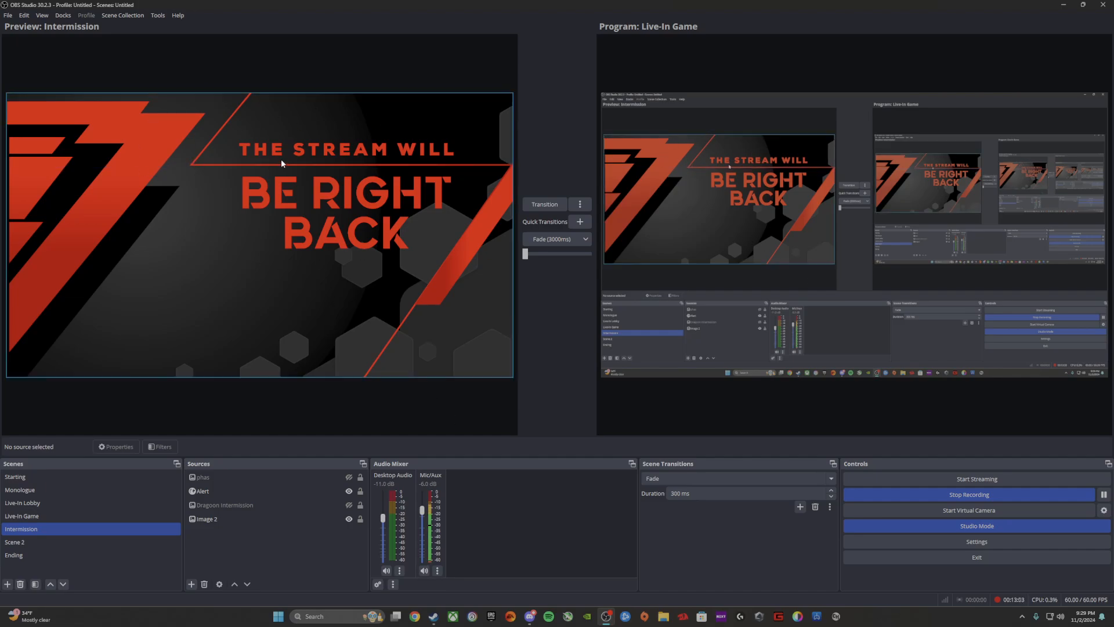
# Step: Cycle the preview through the Starting, Monologue, Live-In Lobby, Live-In Game, Intermission and Ending scenes with their hotkeys, returning to Starting
pyautogui.press('F1')
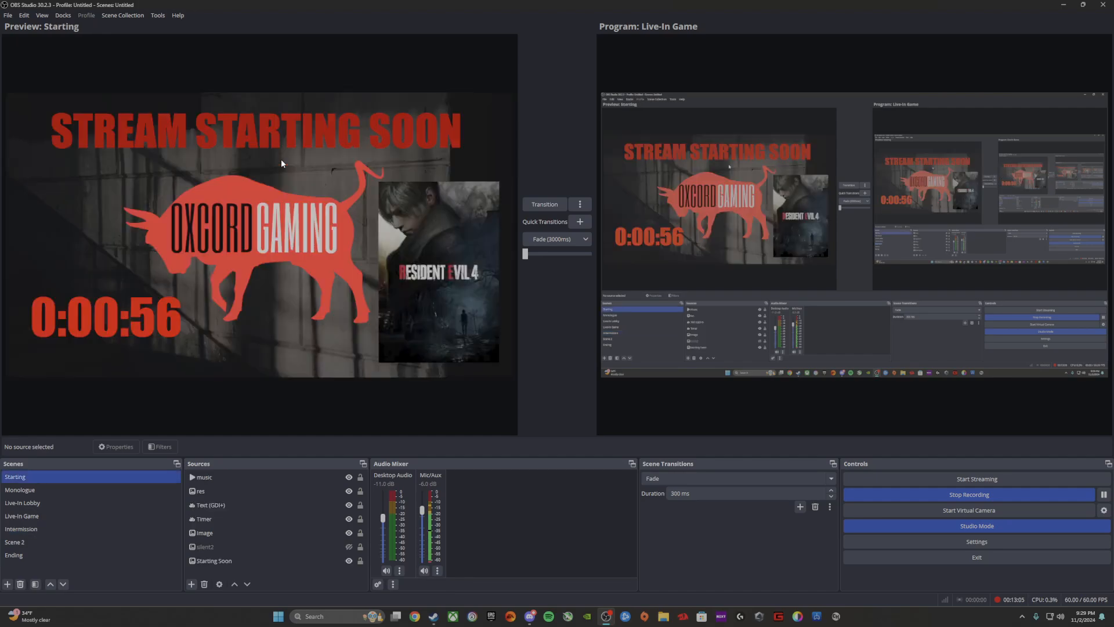
pyautogui.press('F2')
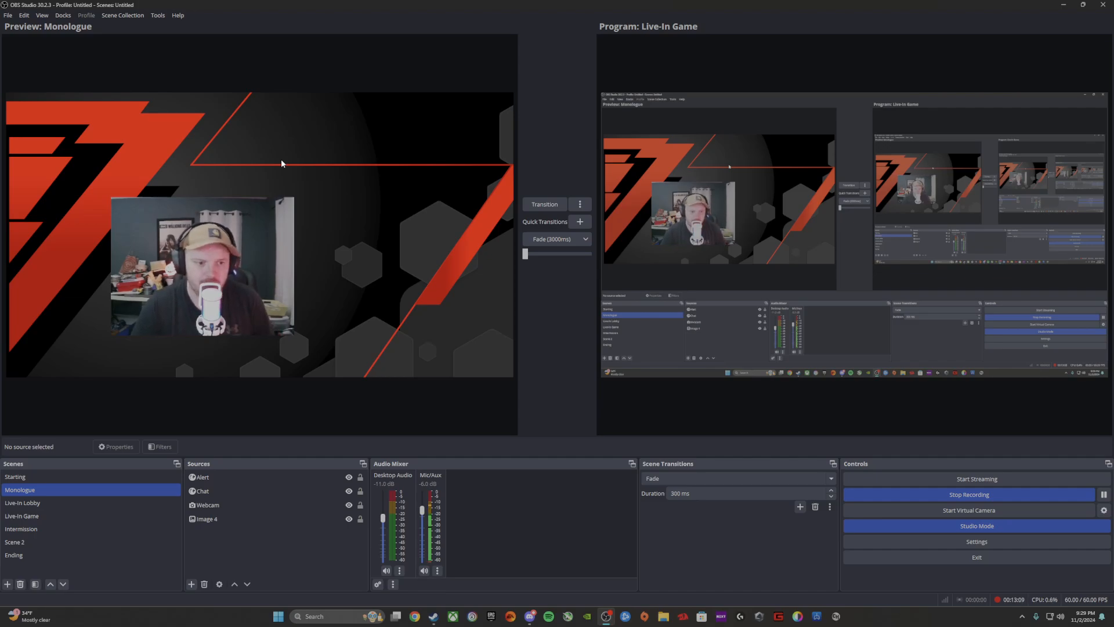
pyautogui.press('F3')
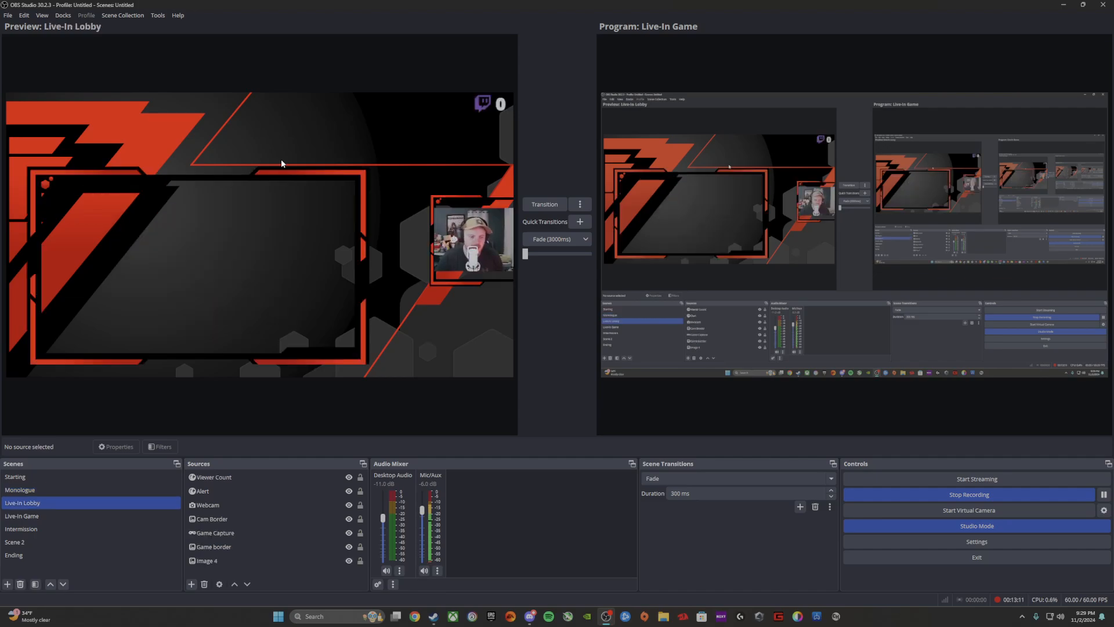
pyautogui.press('F4')
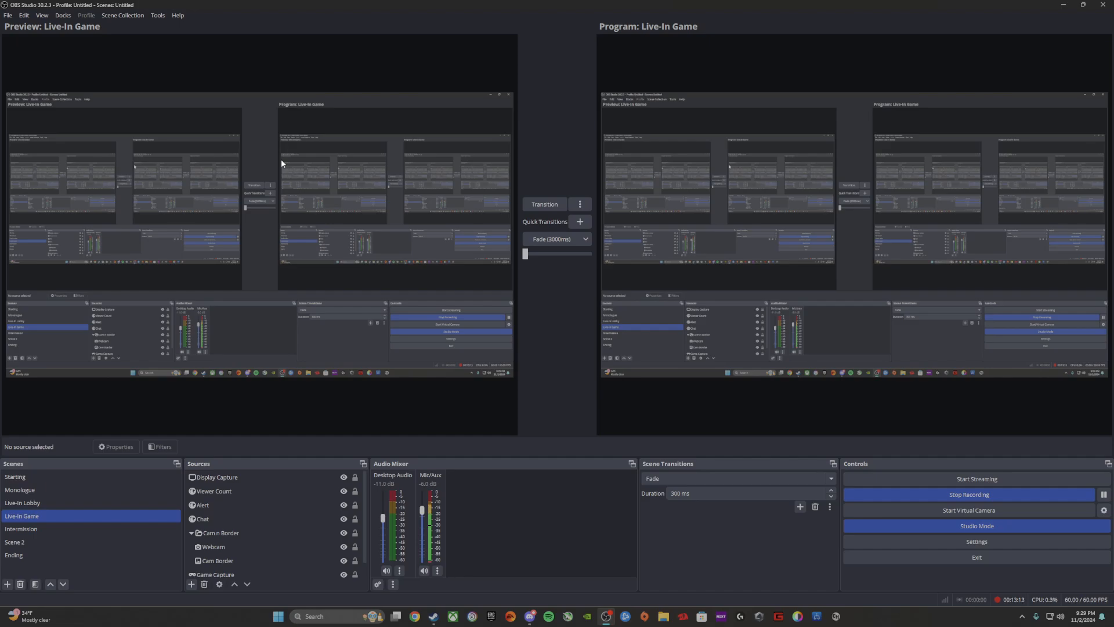
pyautogui.press('F5')
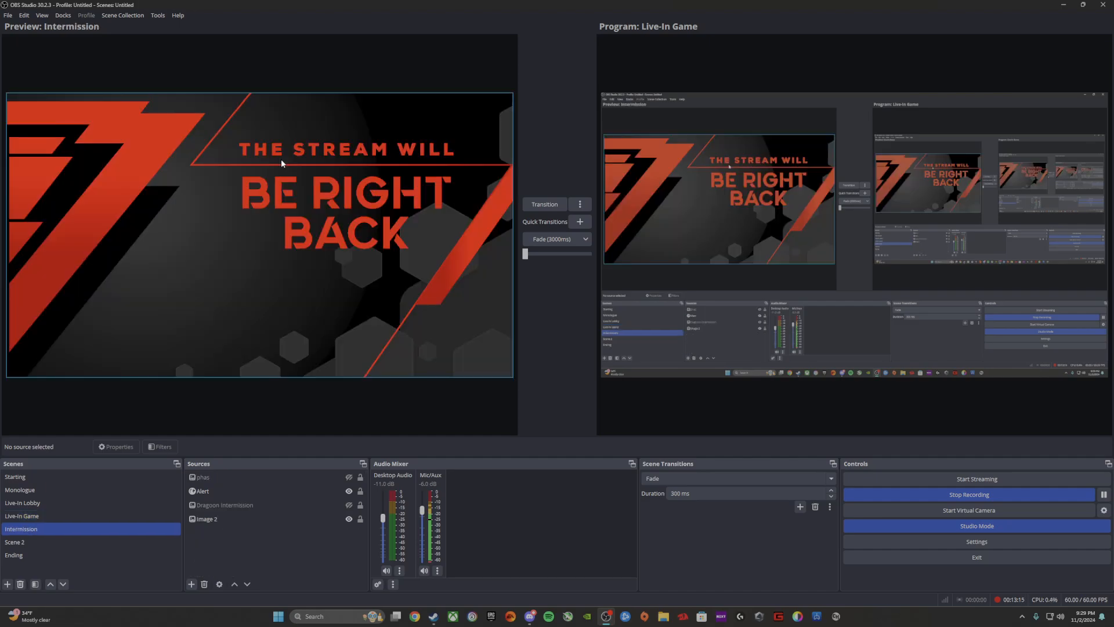
pyautogui.press('F7')
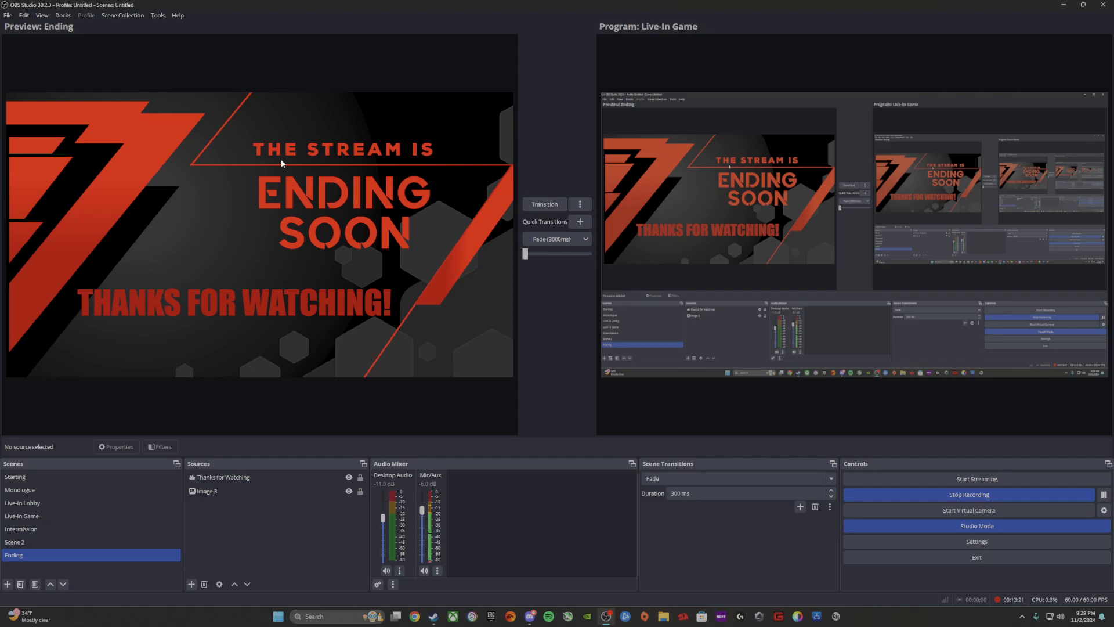
pyautogui.press('F1')
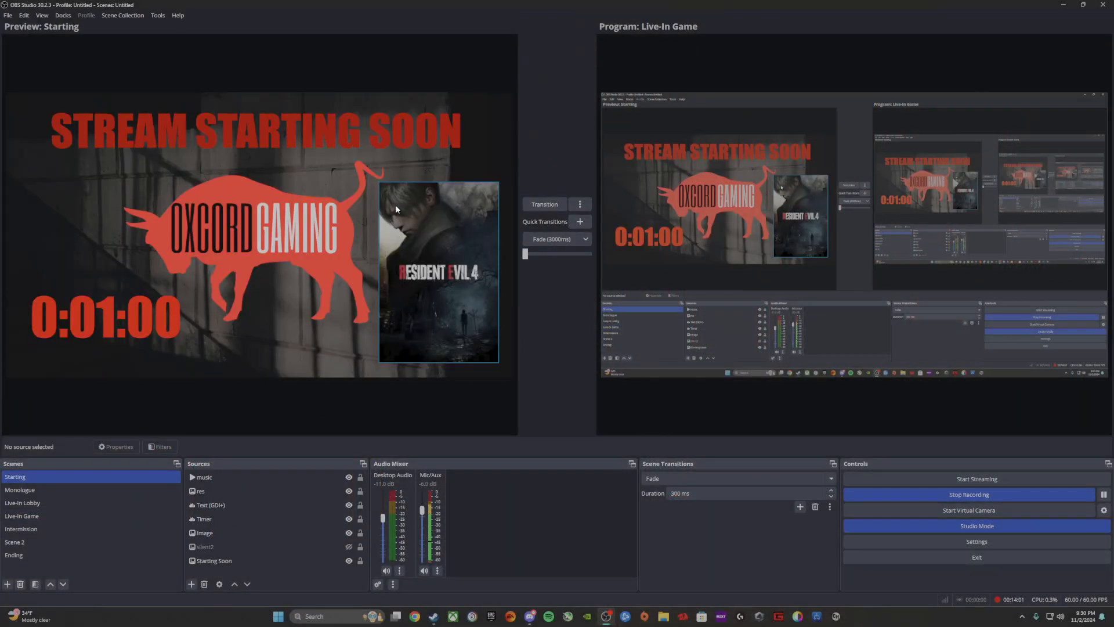
pyautogui.click(539, 240)
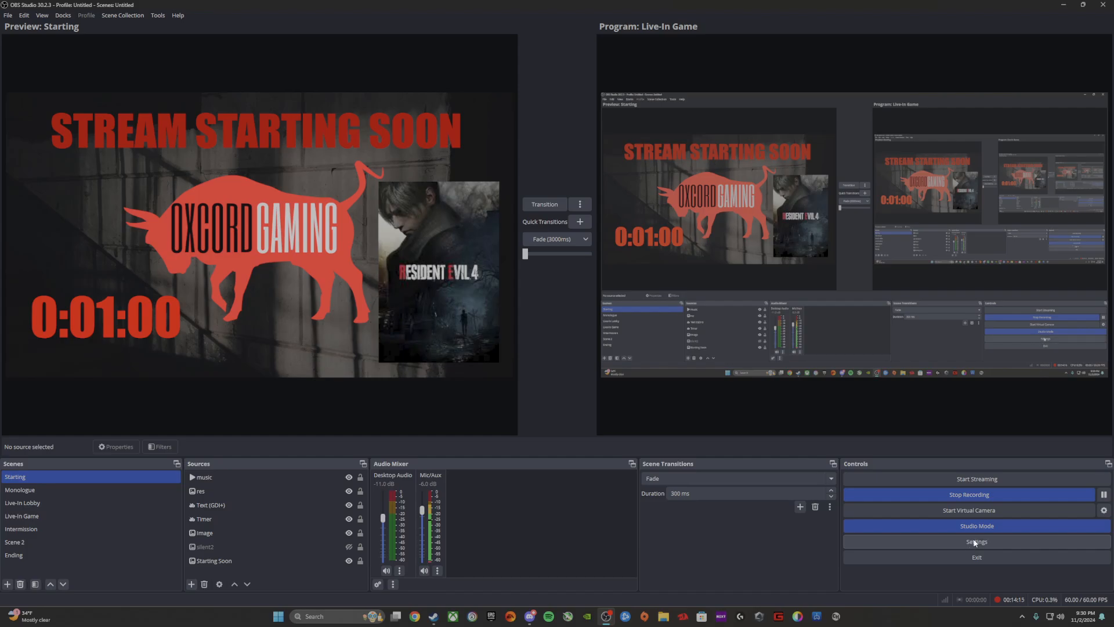
# Step: Examine the hotkey settings for streaming, transitions, the timer and switching to the Ending, Intermission and Live-In Game scenes
pyautogui.click(978, 542)
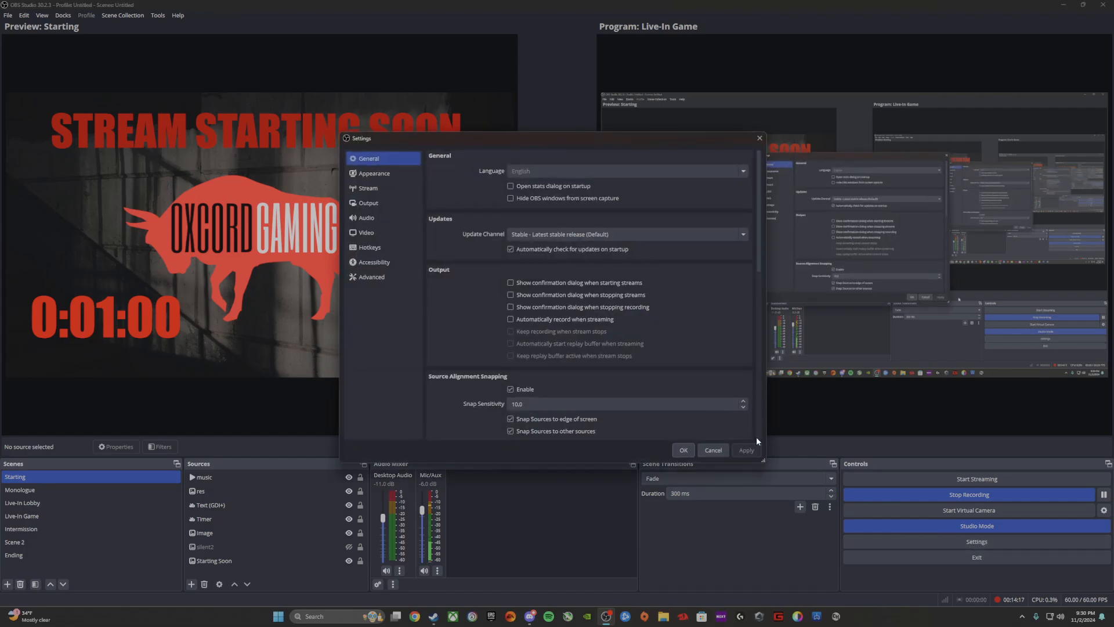
pyautogui.click(372, 248)
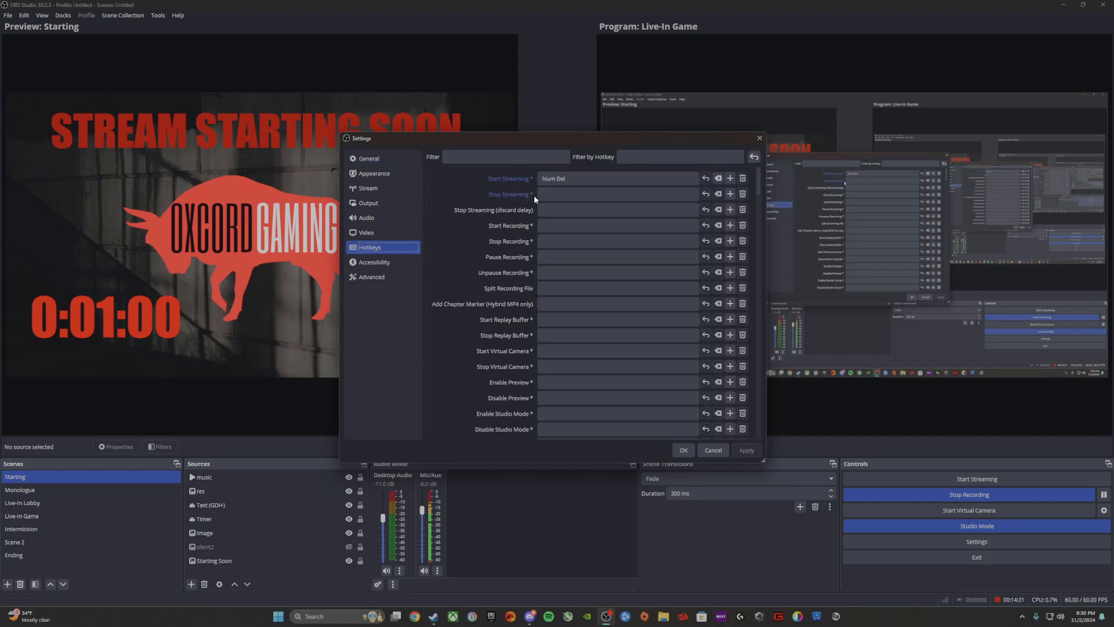
pyautogui.scroll(-2, 528, 272)
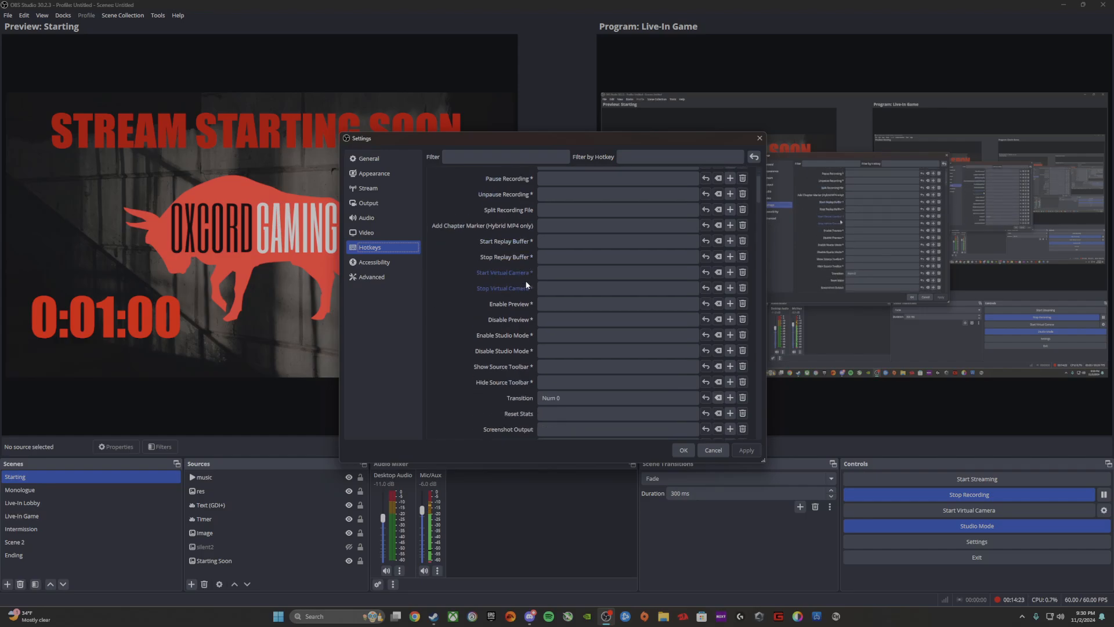
pyautogui.scroll(-10, 526, 285)
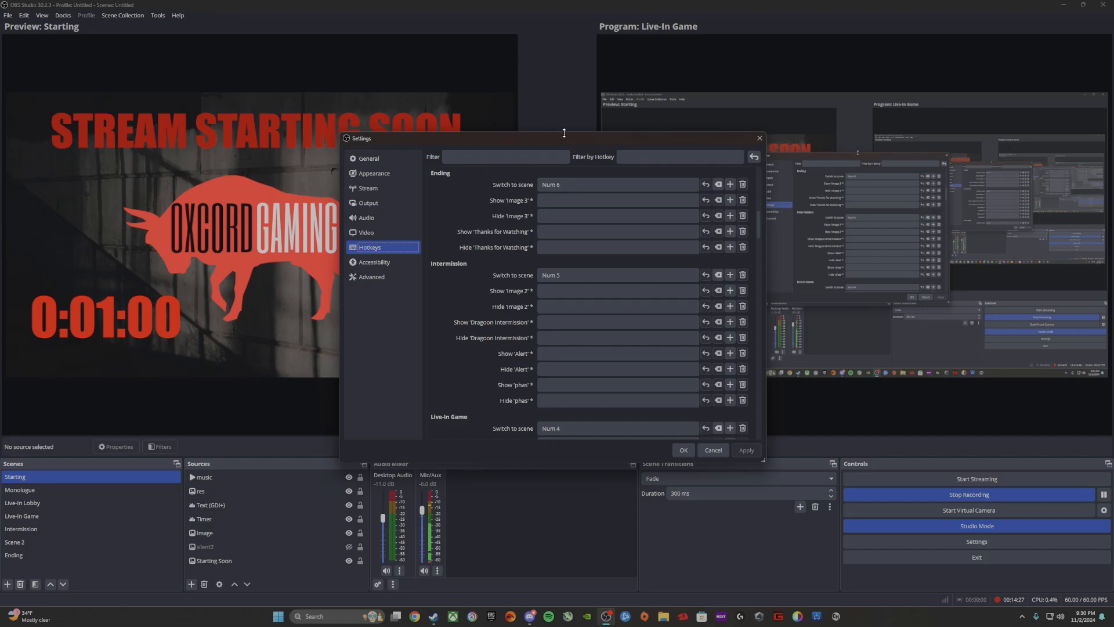
pyautogui.moveTo(564, 133); pyautogui.dragTo(554, 77)
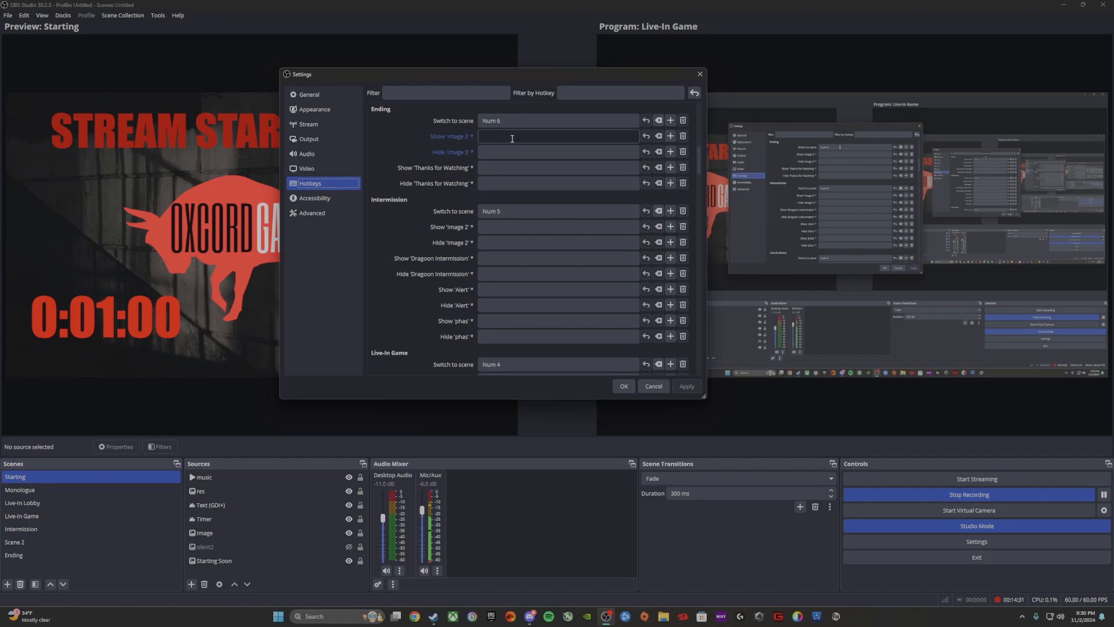
pyautogui.scroll(1, 389, 181)
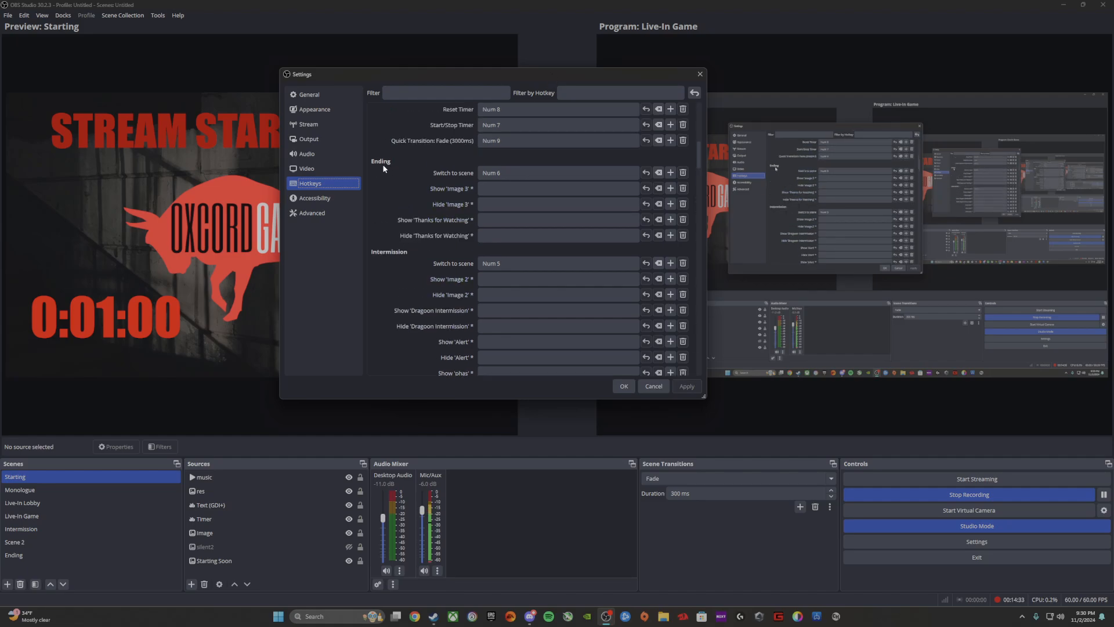
pyautogui.scroll(-2, 386, 191)
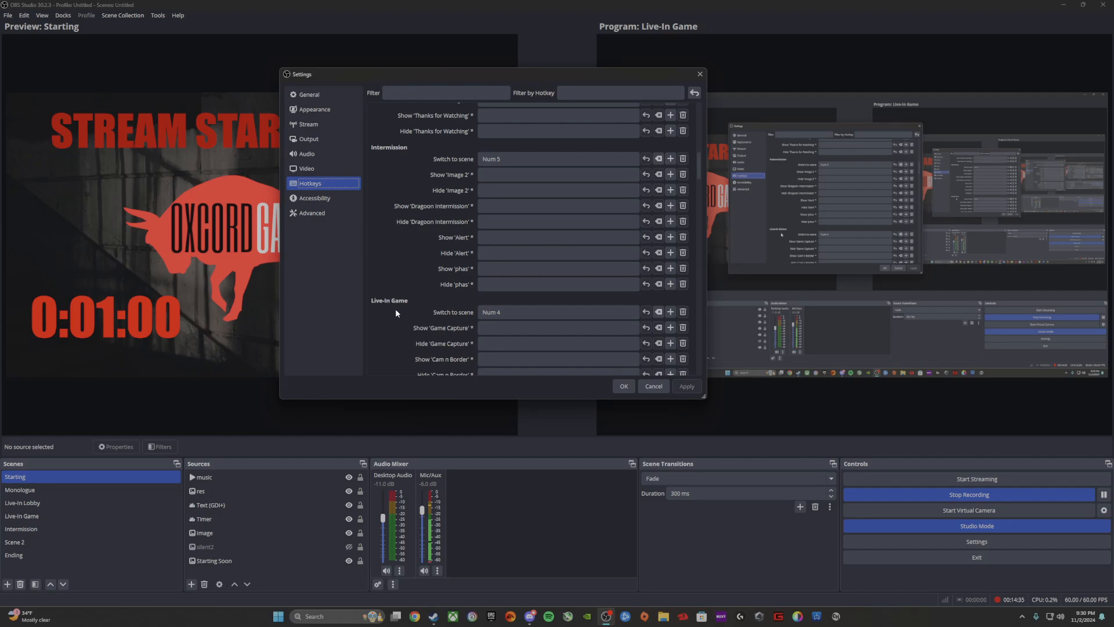
pyautogui.scroll(-2, 392, 311)
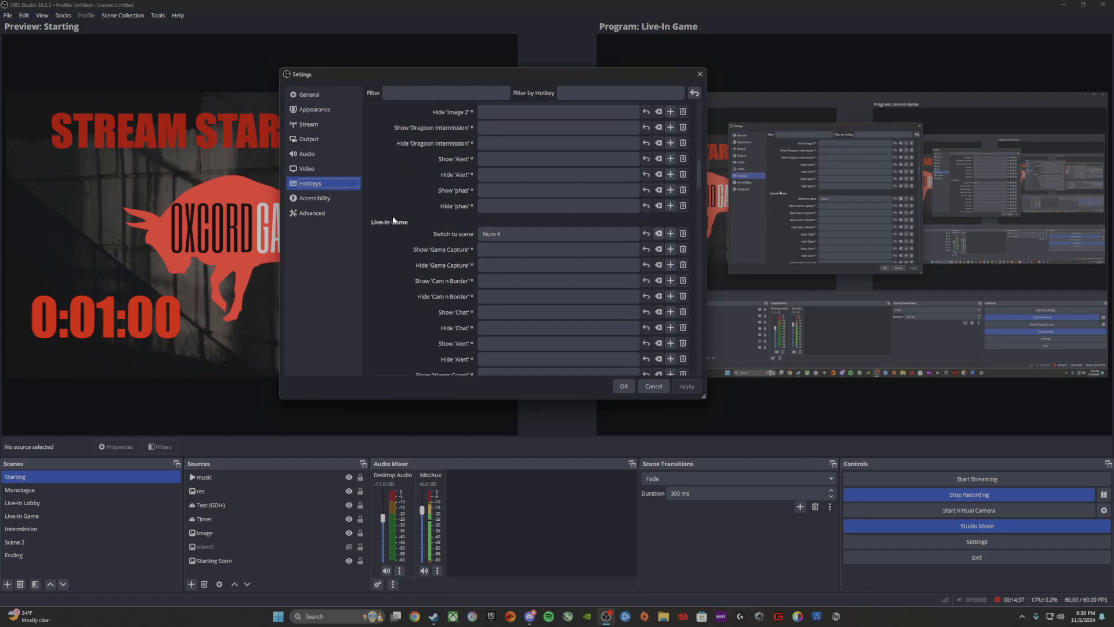
pyautogui.scroll(2, 445, 273)
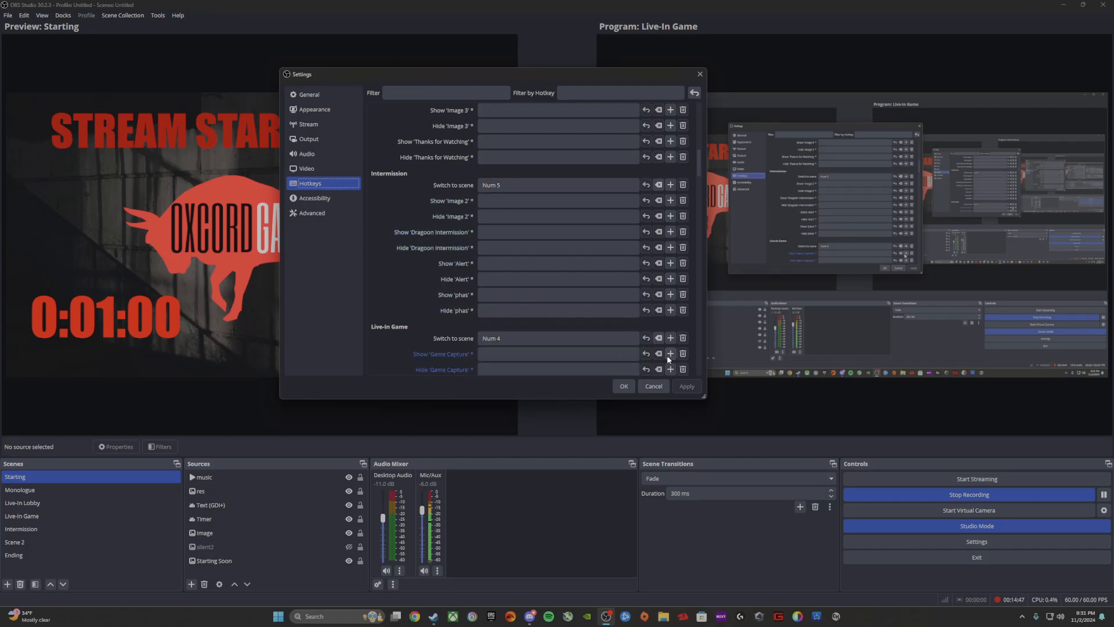
pyautogui.click(700, 75)
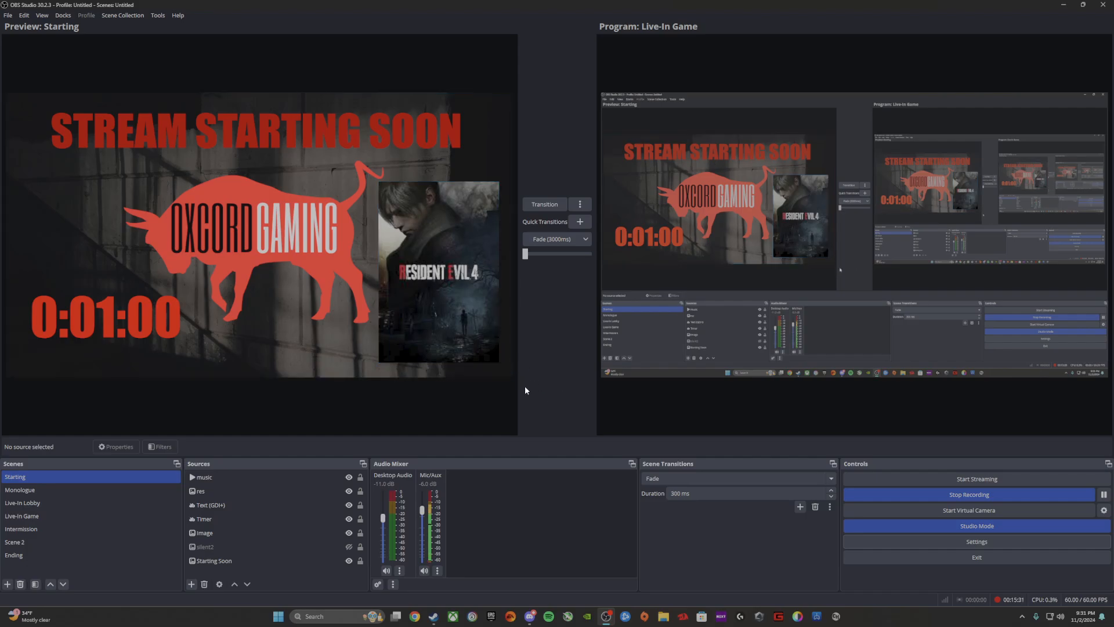
# Step: Review the Twitch stream settings, try a streaming video bitrate of 8000 Kbps, and close the settings without saving
pyautogui.click(922, 542)
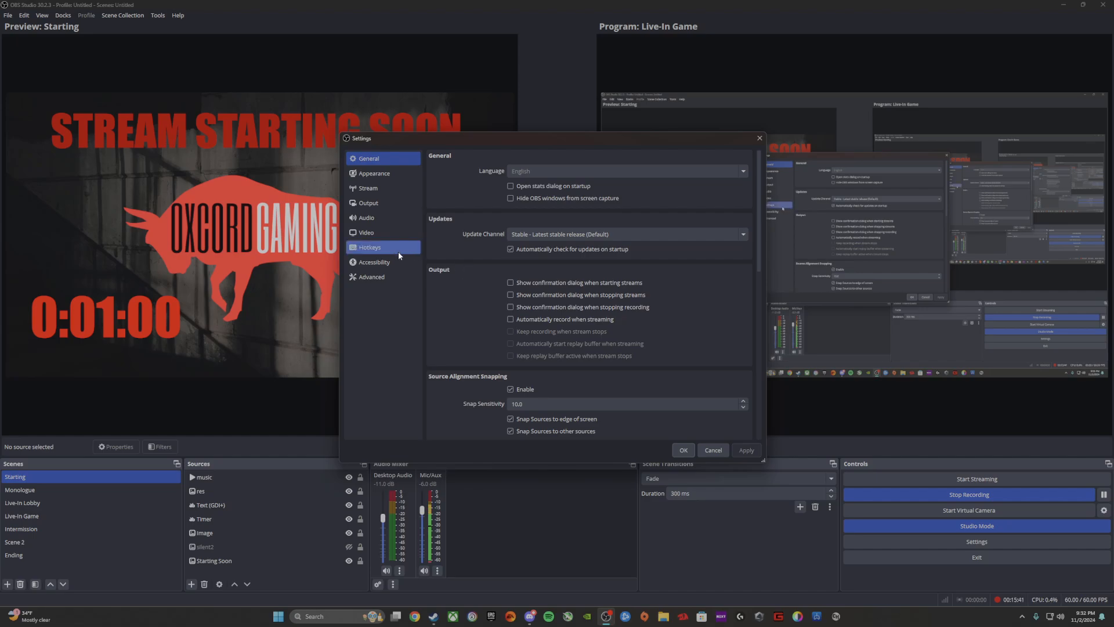
pyautogui.click(371, 191)
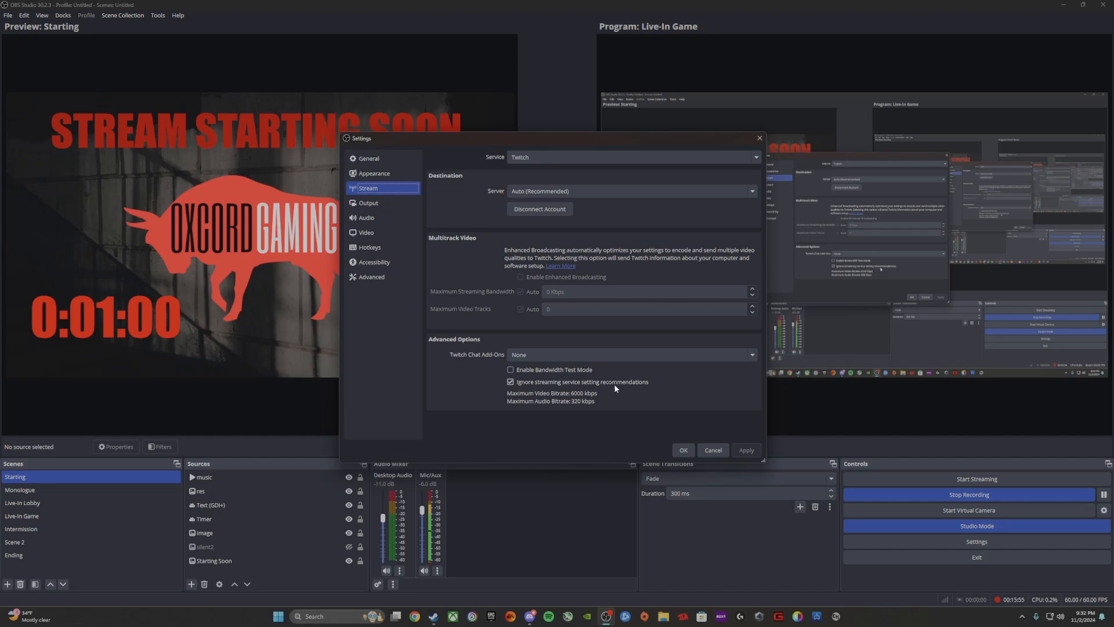
pyautogui.click(367, 203)
pyautogui.moveTo(539, 189); pyautogui.dragTo(486, 191)
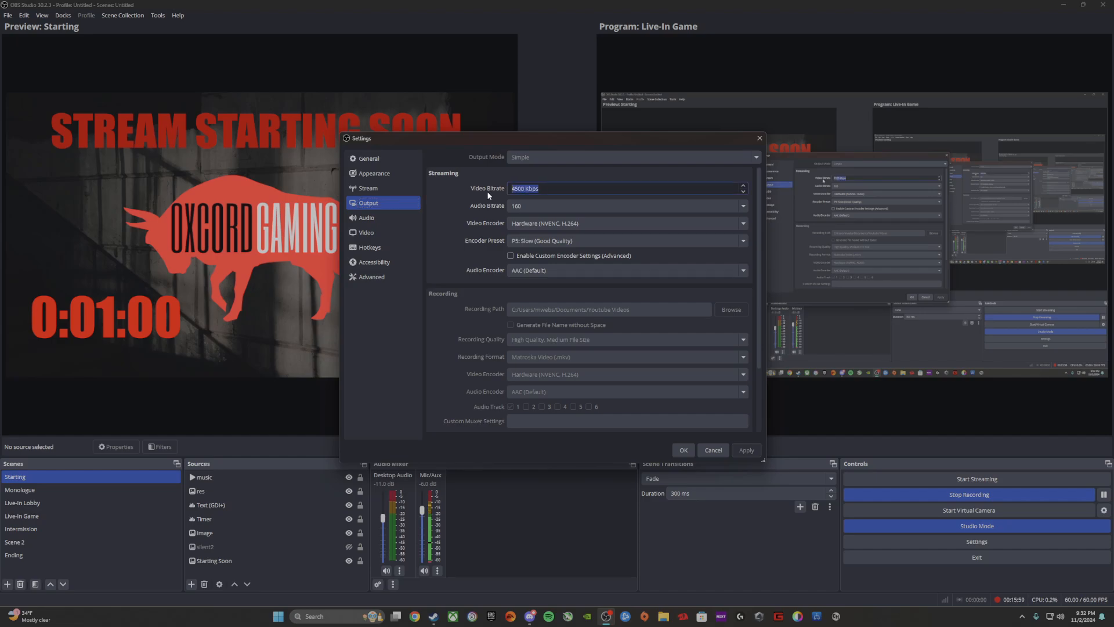
pyautogui.write('80000')
pyautogui.click(758, 139)
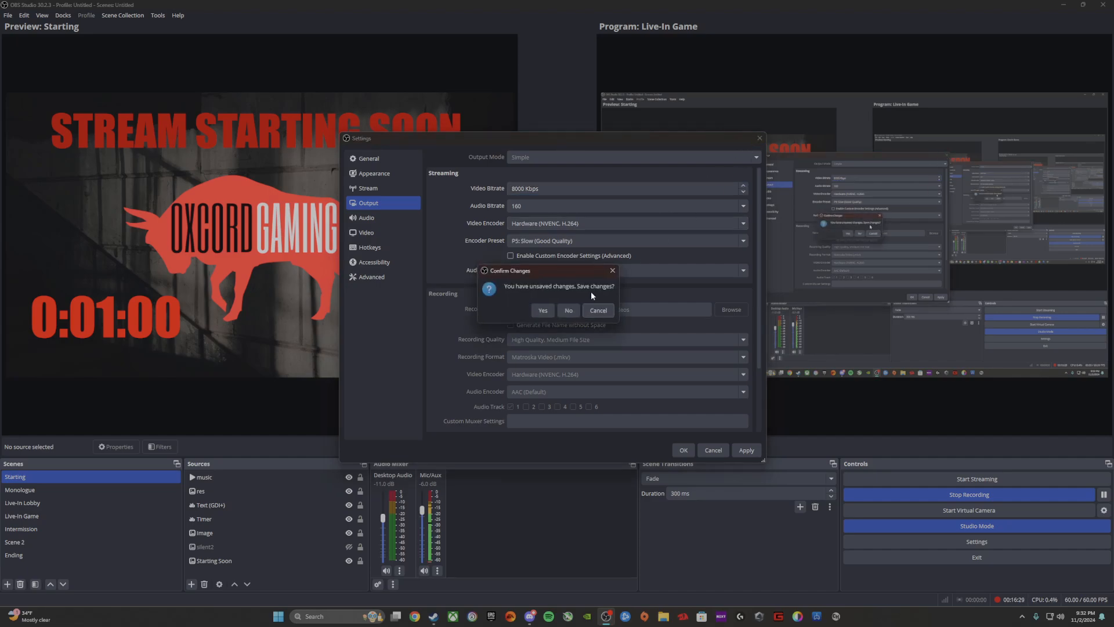
pyautogui.click(565, 315)
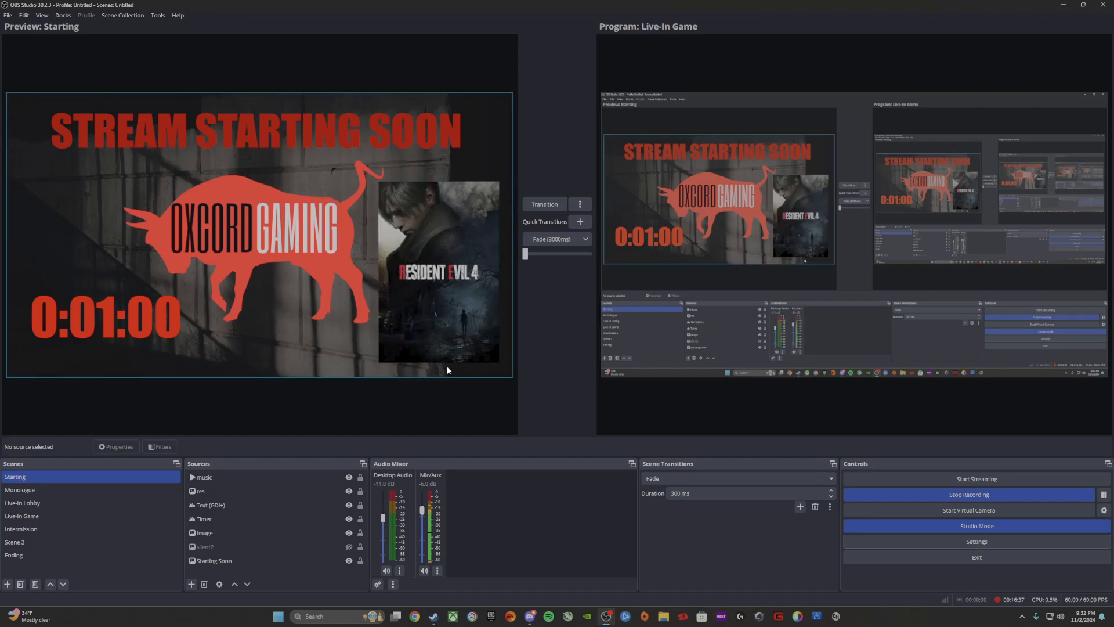
# Step: Load the Live-In Game scene into the preview
pyautogui.click(313, 505)
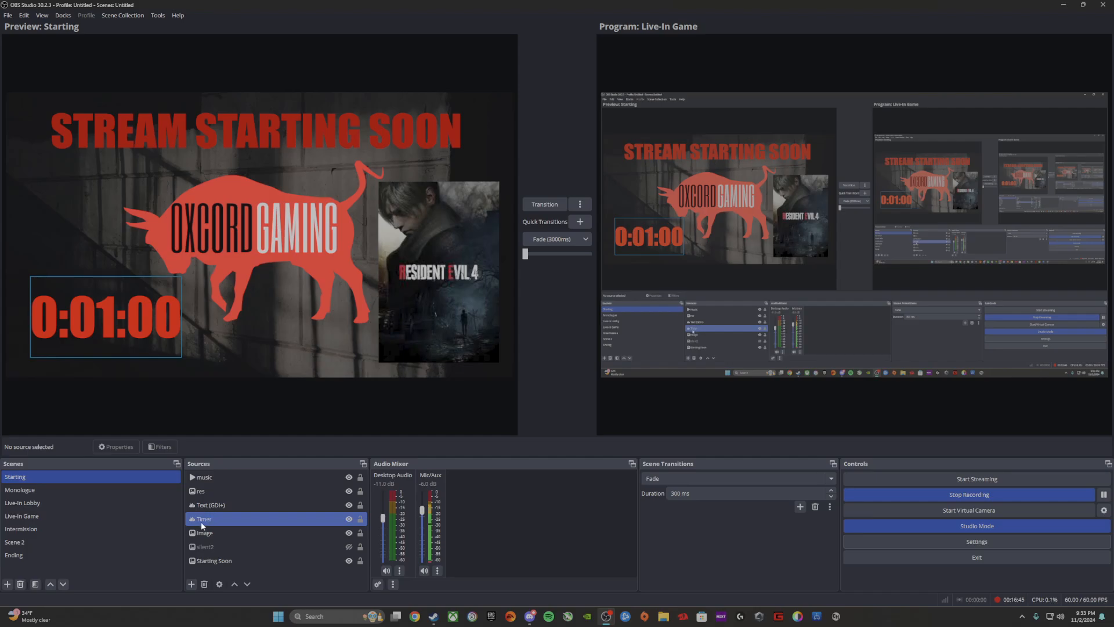
pyautogui.click(25, 502)
pyautogui.click(26, 516)
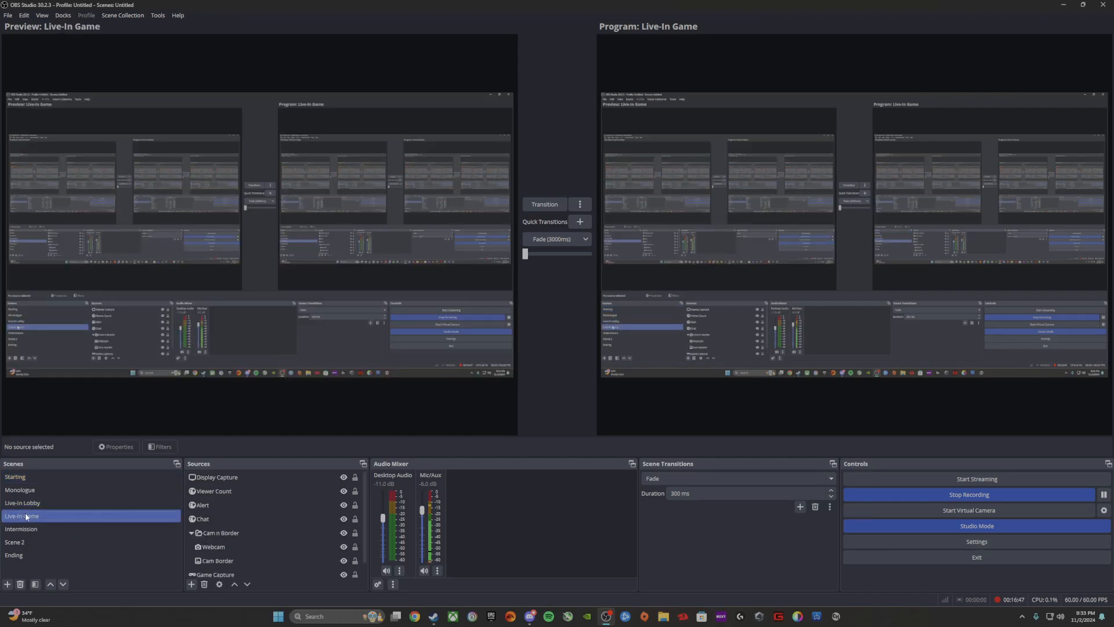
# Step: Move the Viewer Count source above Display Capture in the Live-In Game source order and return it to the layer below
pyautogui.click(228, 481)
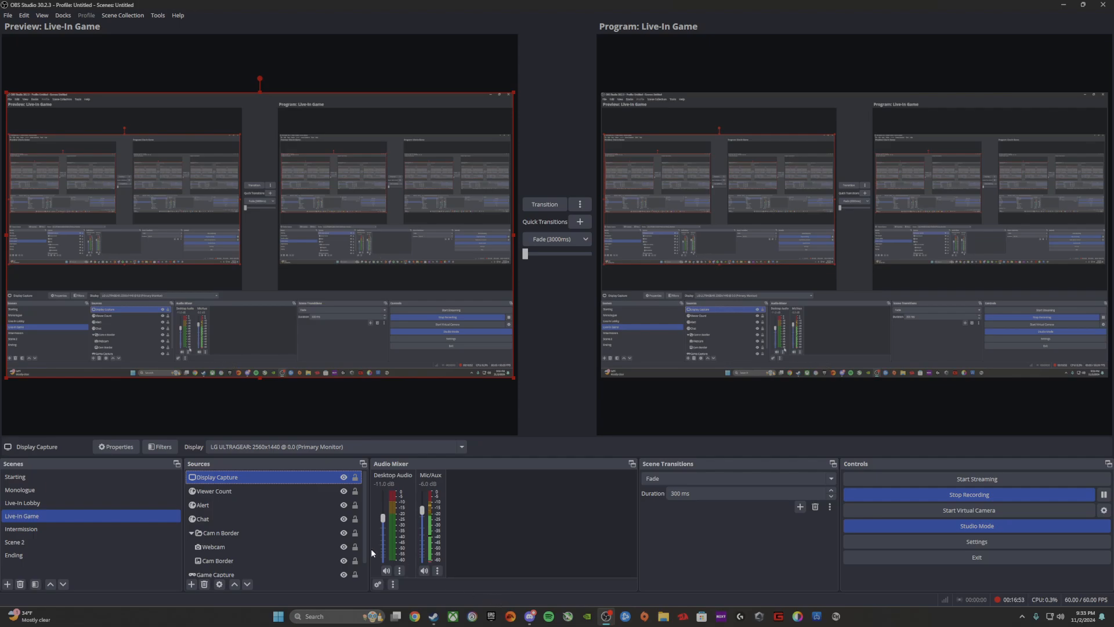
pyautogui.keyDown('ctrl'); pyautogui.click(229, 487); pyautogui.keyUp('ctrl')
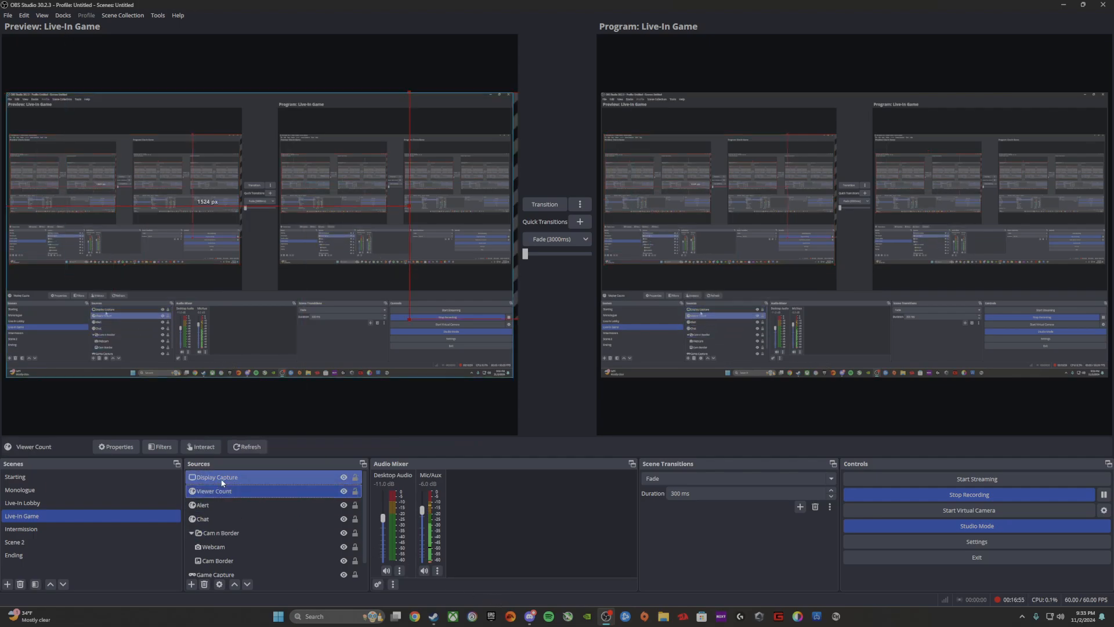
pyautogui.click(224, 491)
pyautogui.moveTo(224, 490); pyautogui.dragTo(222, 473)
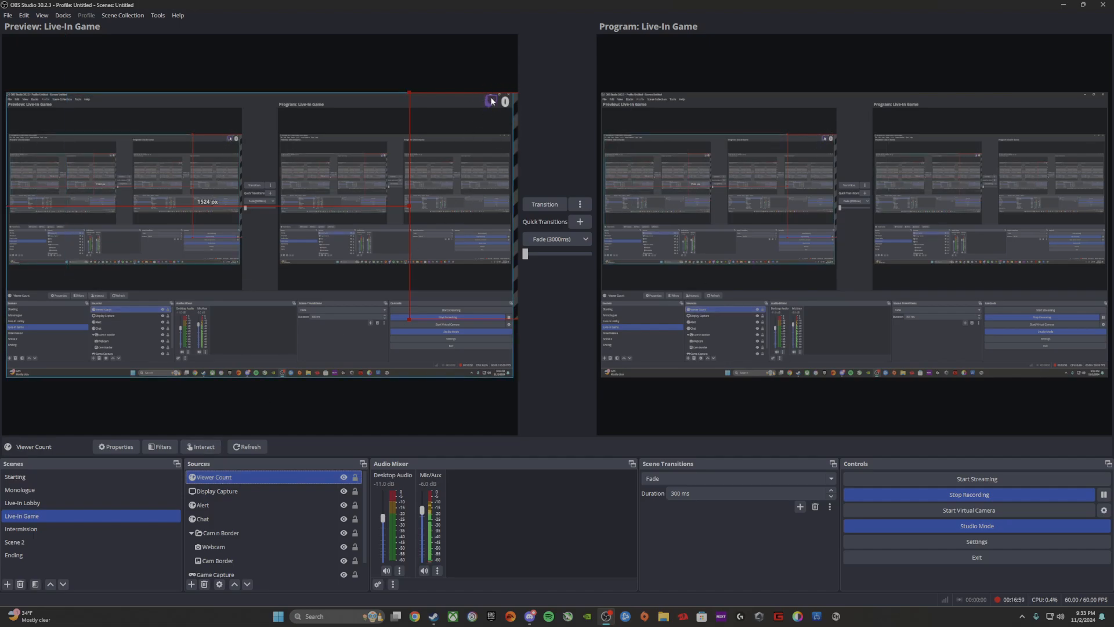
pyautogui.moveTo(218, 477)
pyautogui.mouseDown()
pyautogui.moveTo(218, 497)
pyautogui.moveTo(222, 475)
pyautogui.mouseUp()
# Step: Examine the placement of the Alert and Chat sources in the Live-In Game preview, then clear the source selection
pyautogui.click(218, 505)
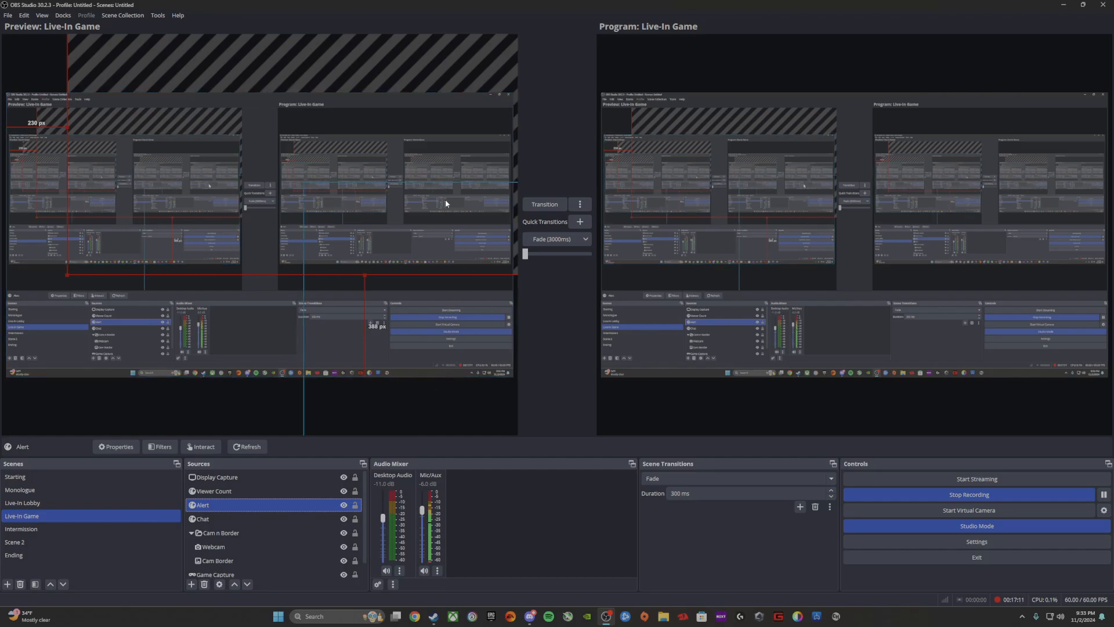
pyautogui.keyDown('ctrl'); pyautogui.click(252, 573); pyautogui.keyUp('ctrl')
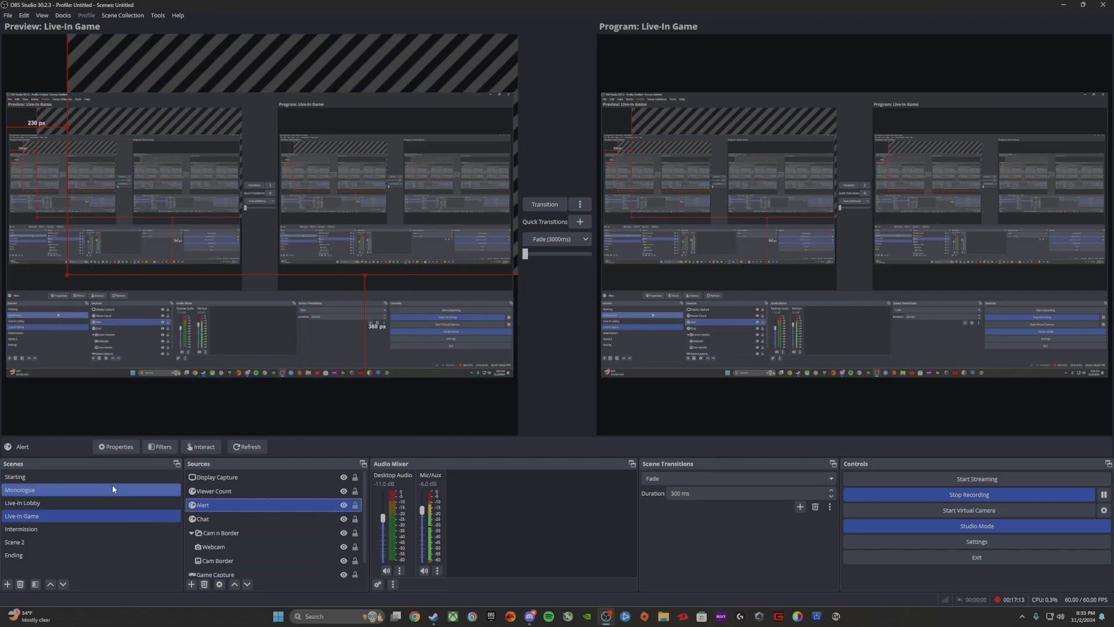
pyautogui.click(465, 410)
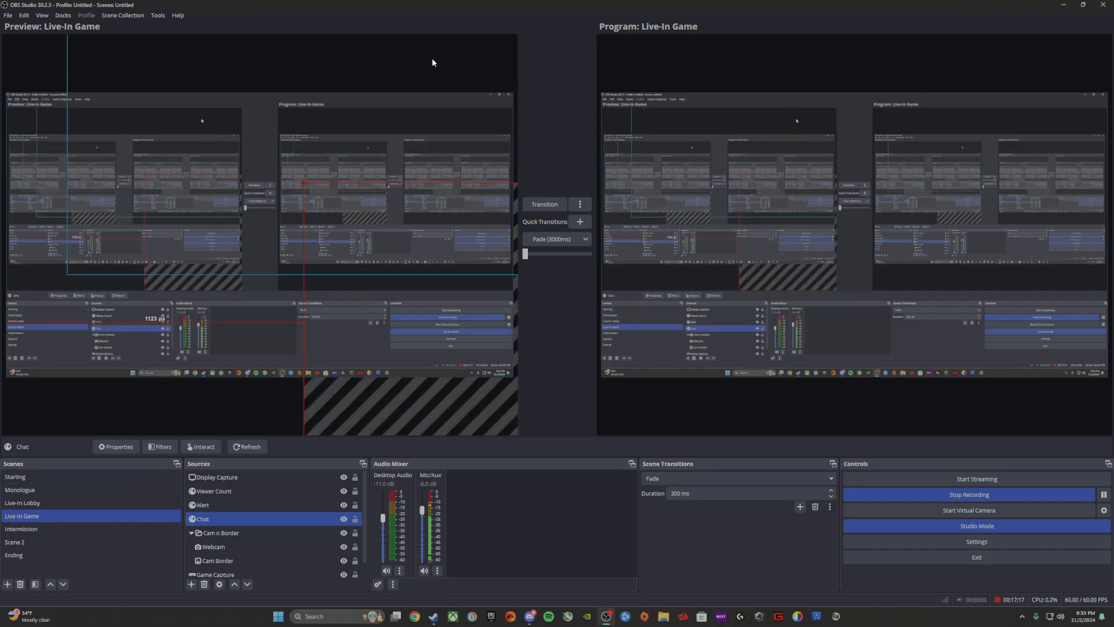
pyautogui.click(415, 43)
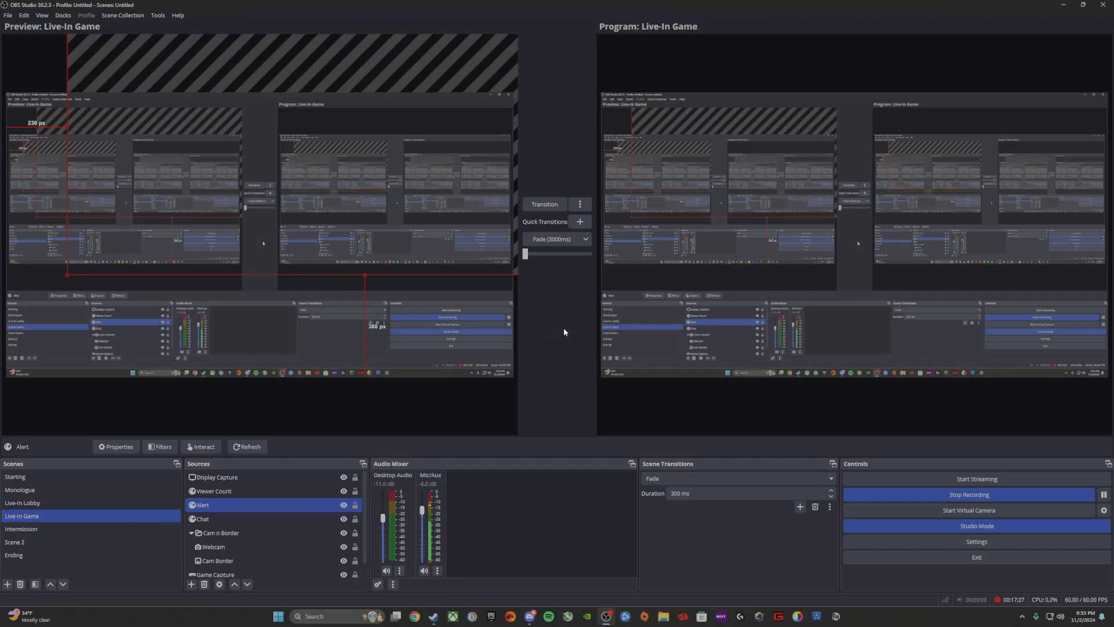
pyautogui.click(503, 407)
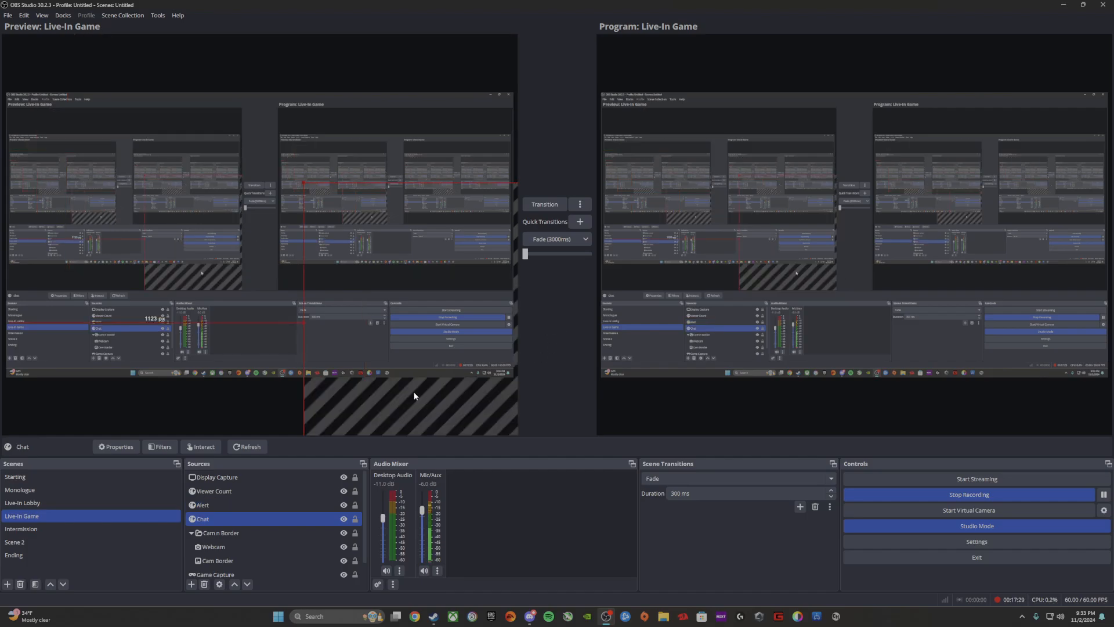
pyautogui.click(281, 391)
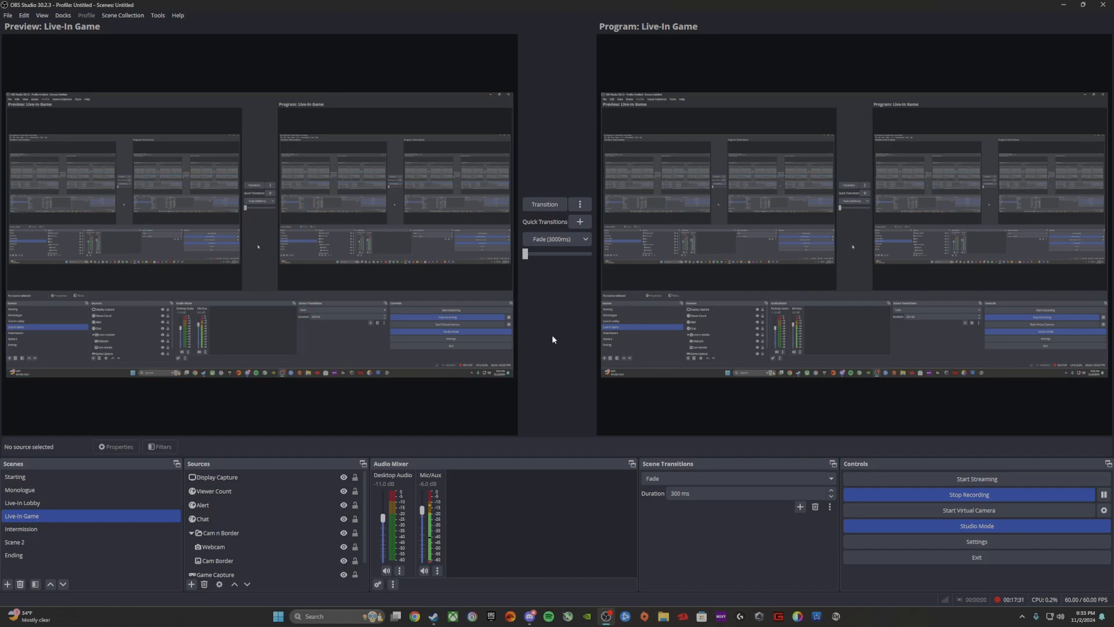